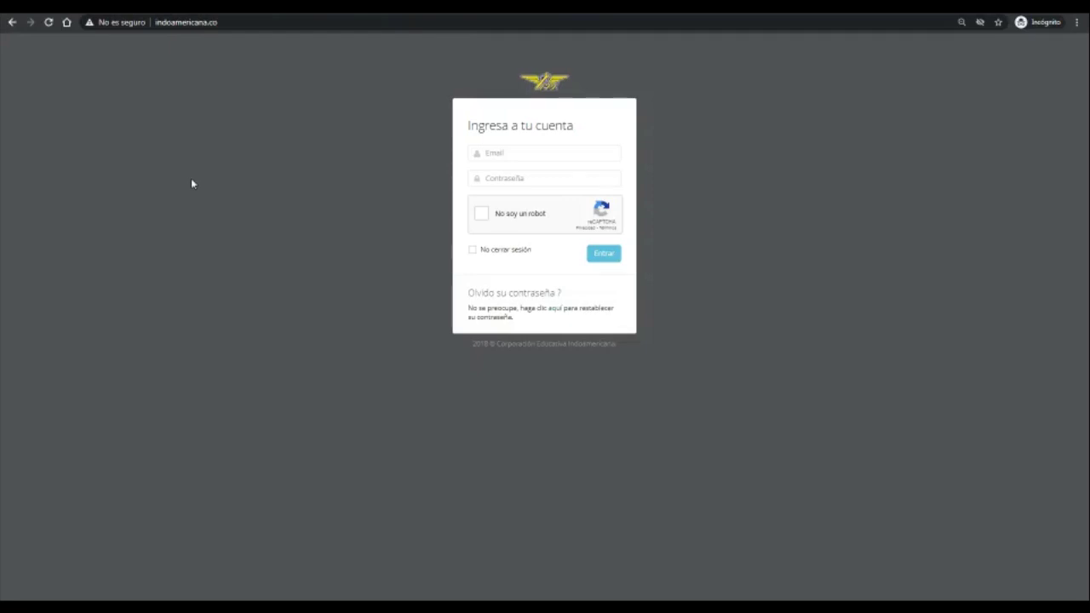
Step: Enter the account e-mail and password on the indoamericana.co login page and request the "No soy un robot" check
click(196, 22)
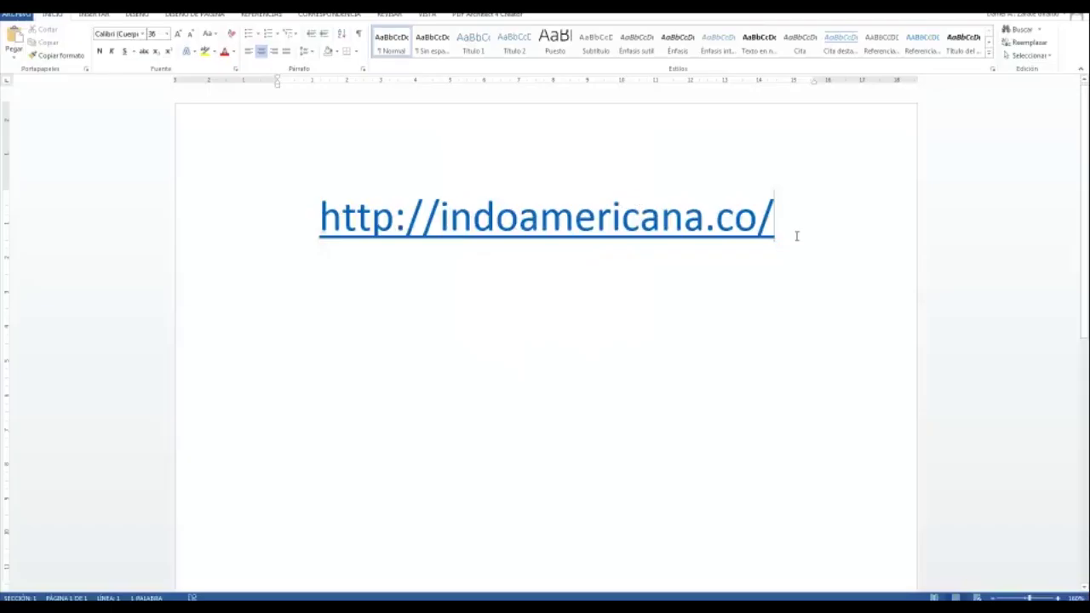
drag(796, 236, 268, 229)
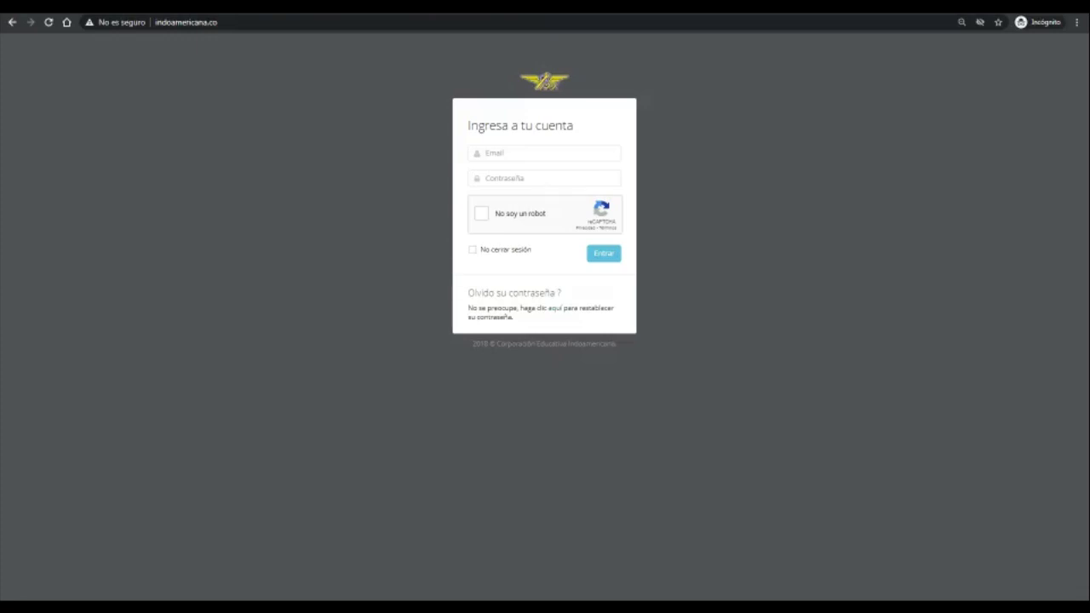
click(501, 155)
click(511, 177)
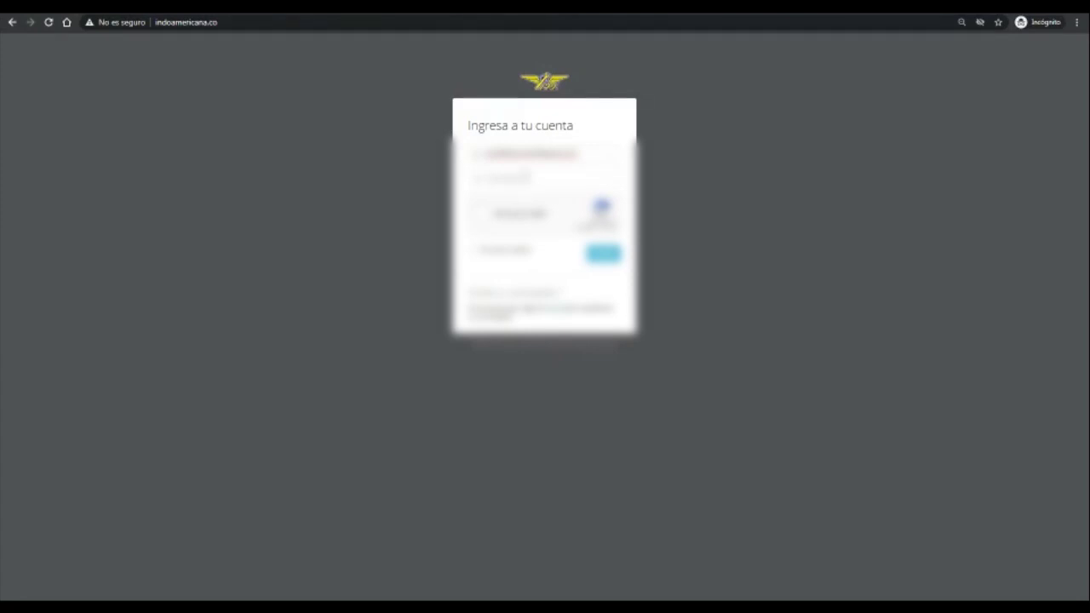
click(530, 177)
click(479, 216)
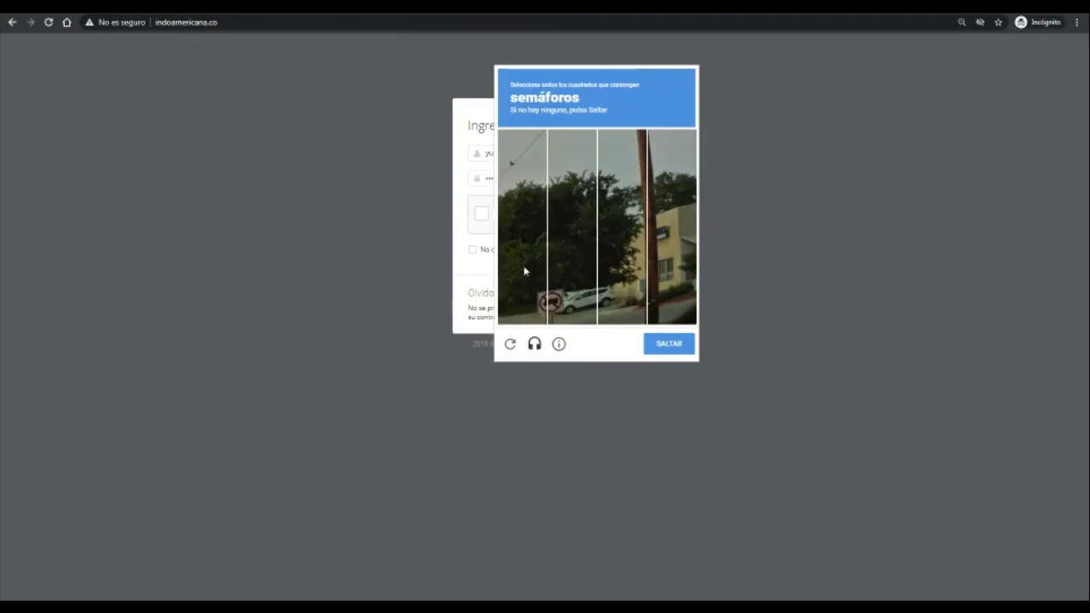
Step: Solve the reCAPTCHA by skipping the image without traffic lights, selecting the squares containing them in the other, and verifying
click(682, 345)
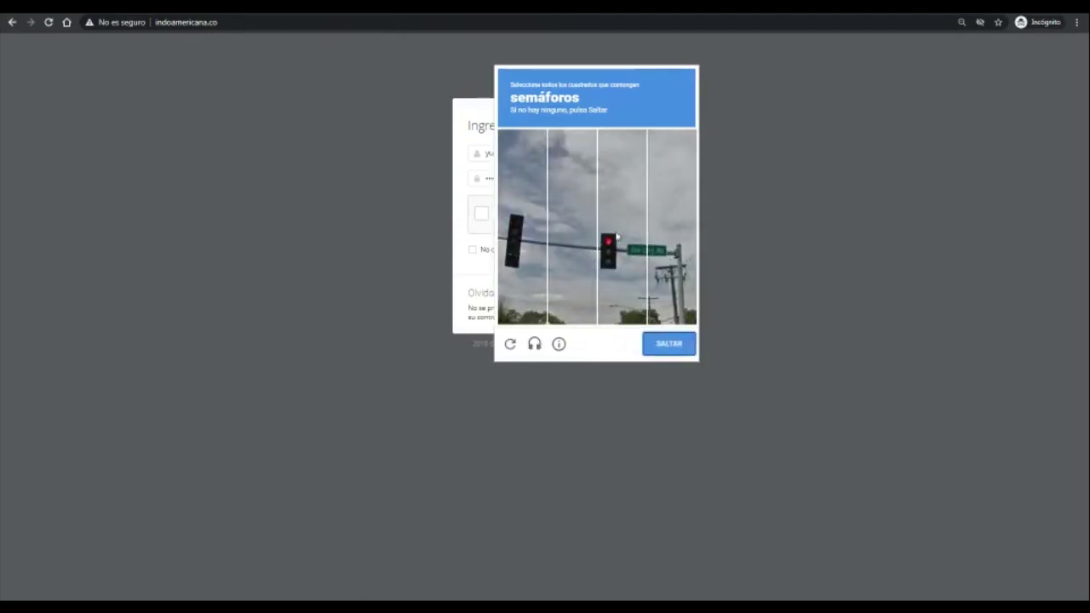
click(622, 253)
click(522, 202)
click(522, 252)
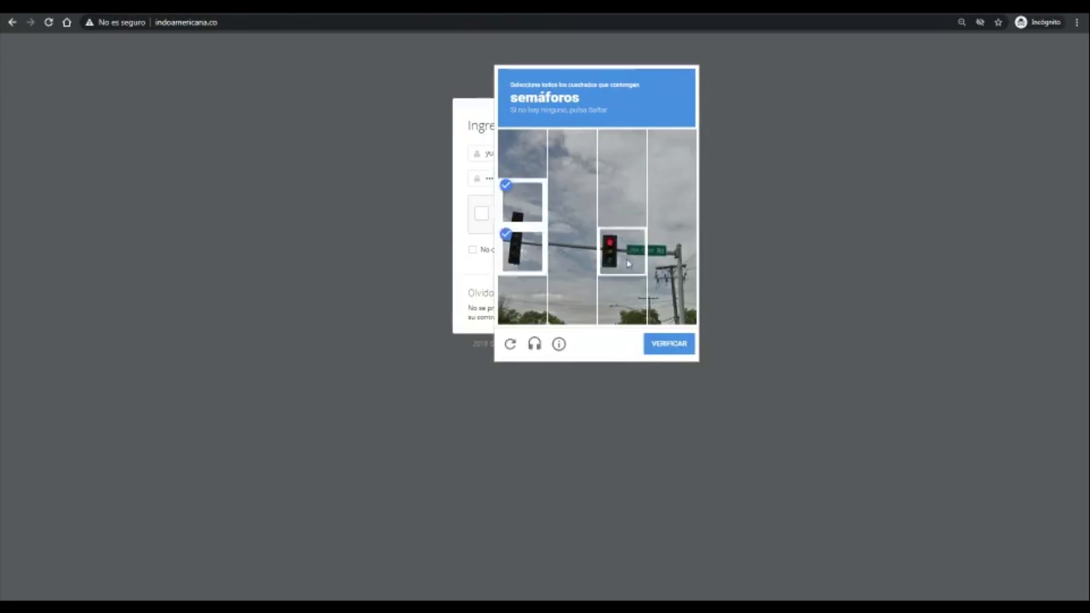
click(668, 344)
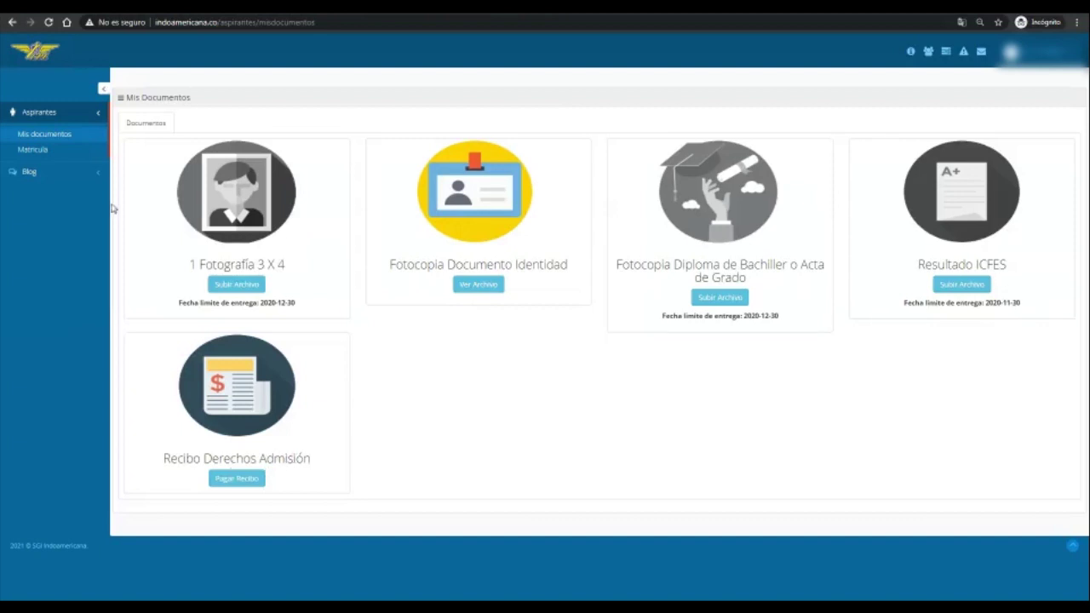
Step: Open the applicant's Matricula page and follow its link to the admission result site
click(41, 151)
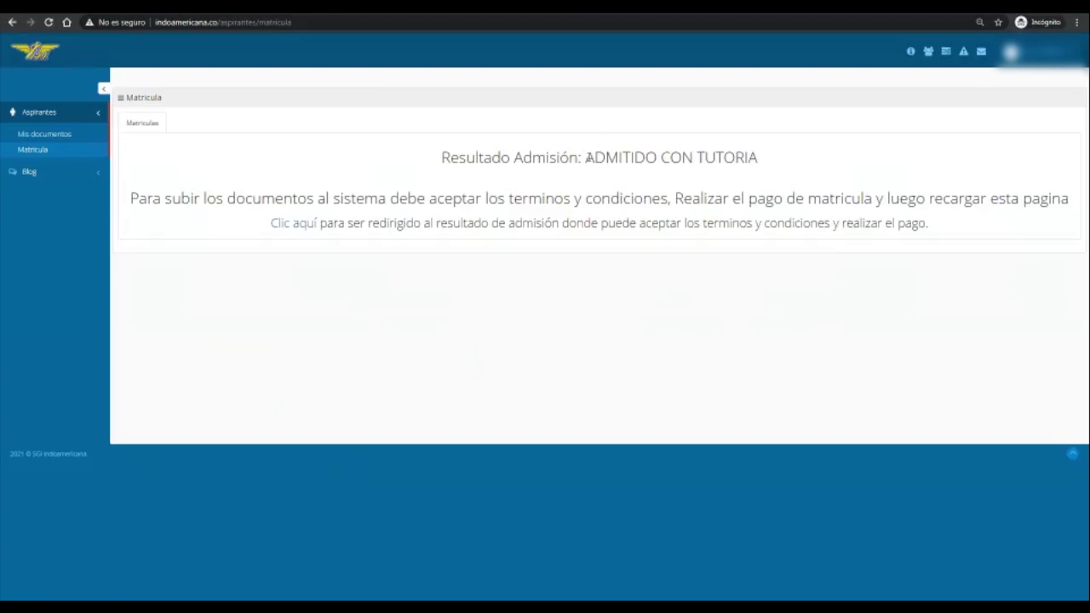
drag(585, 157, 762, 158)
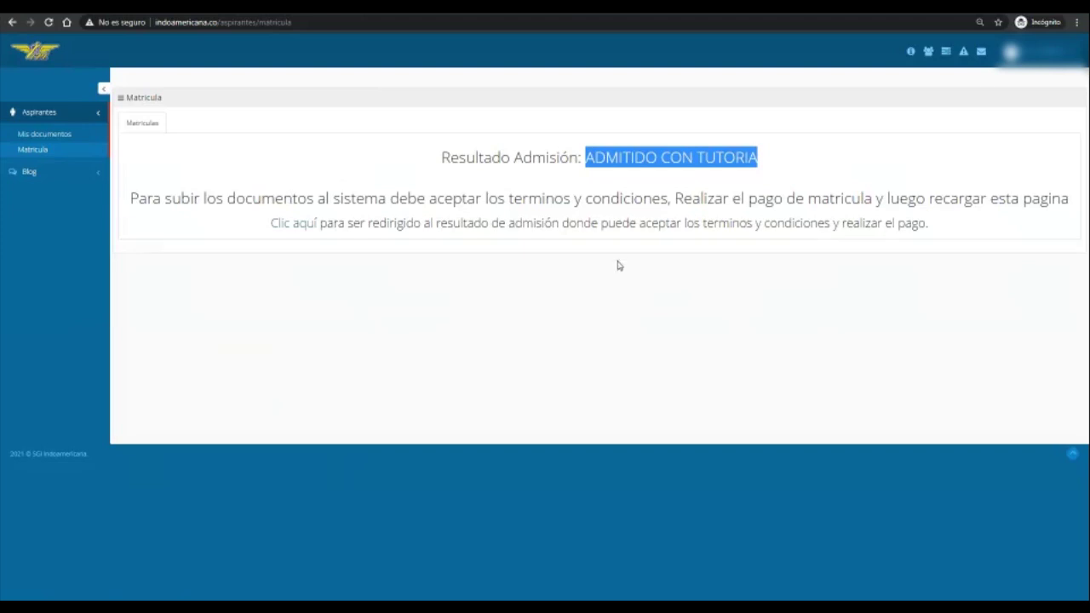
drag(930, 224, 393, 224)
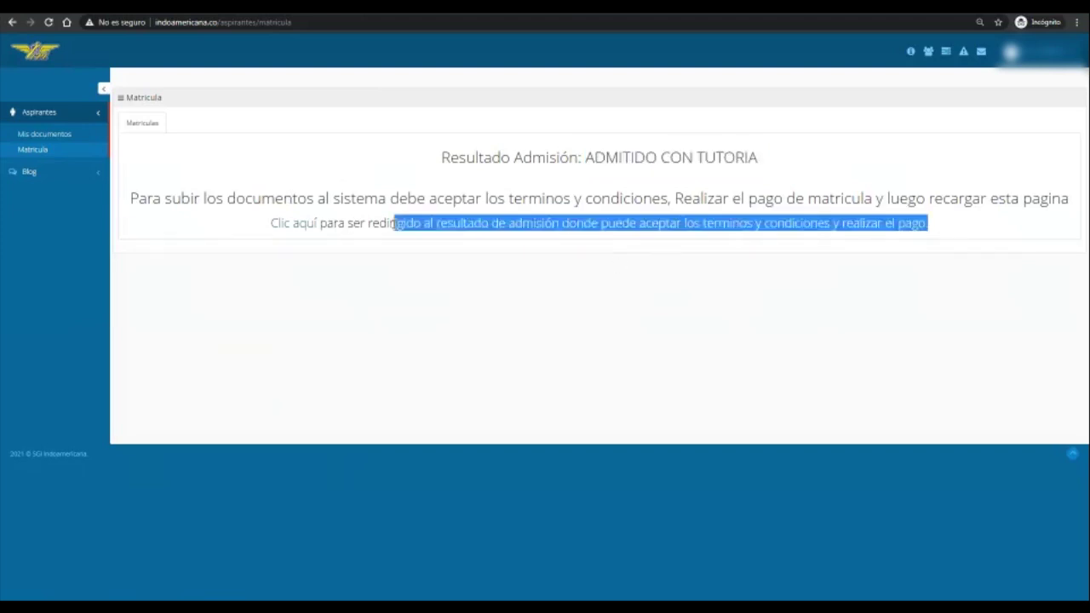
click(293, 226)
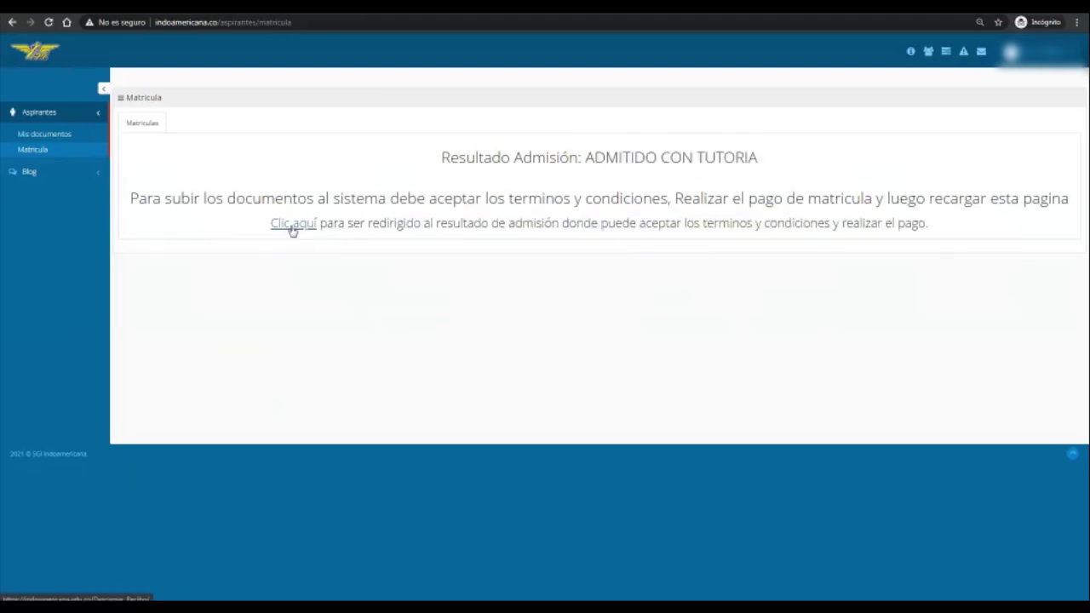
click(305, 225)
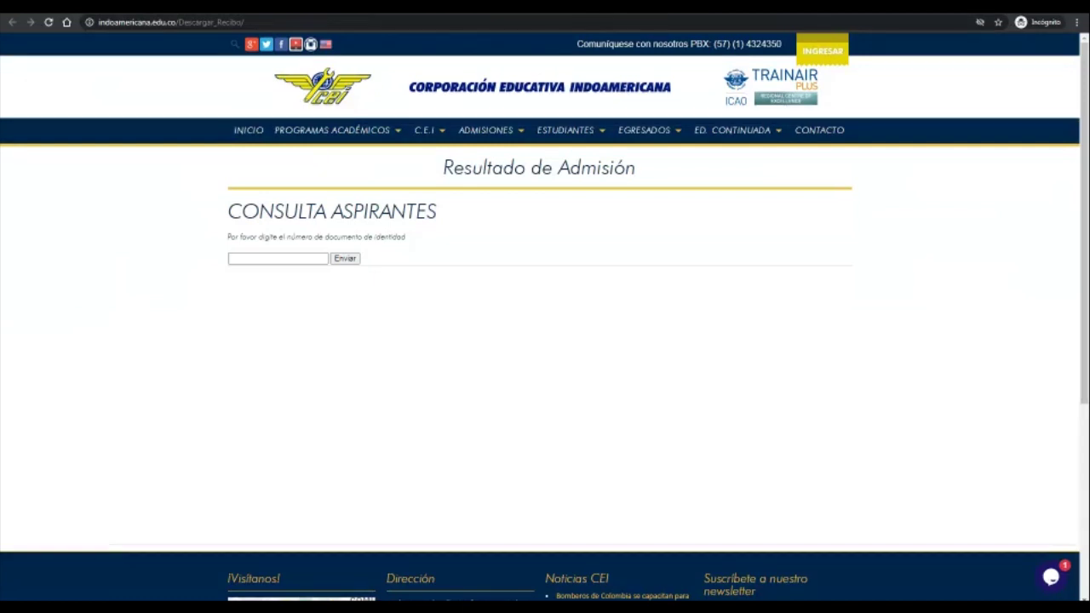
Step: Look up the applicant's admission result by submitting the identity document number under Consulta Aspirantes
click(274, 258)
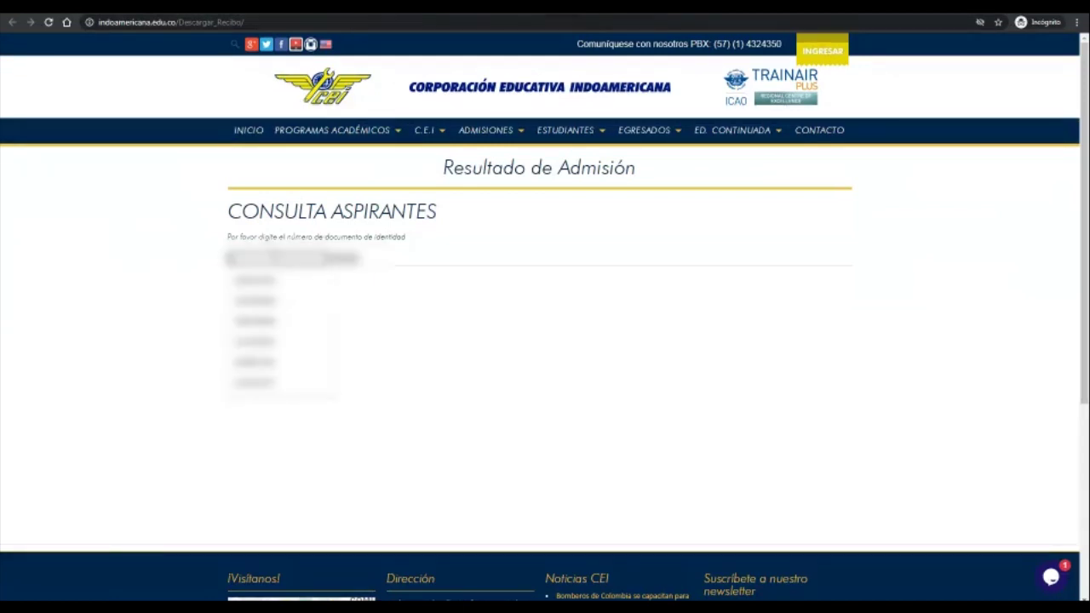
click(344, 271)
key(Return)
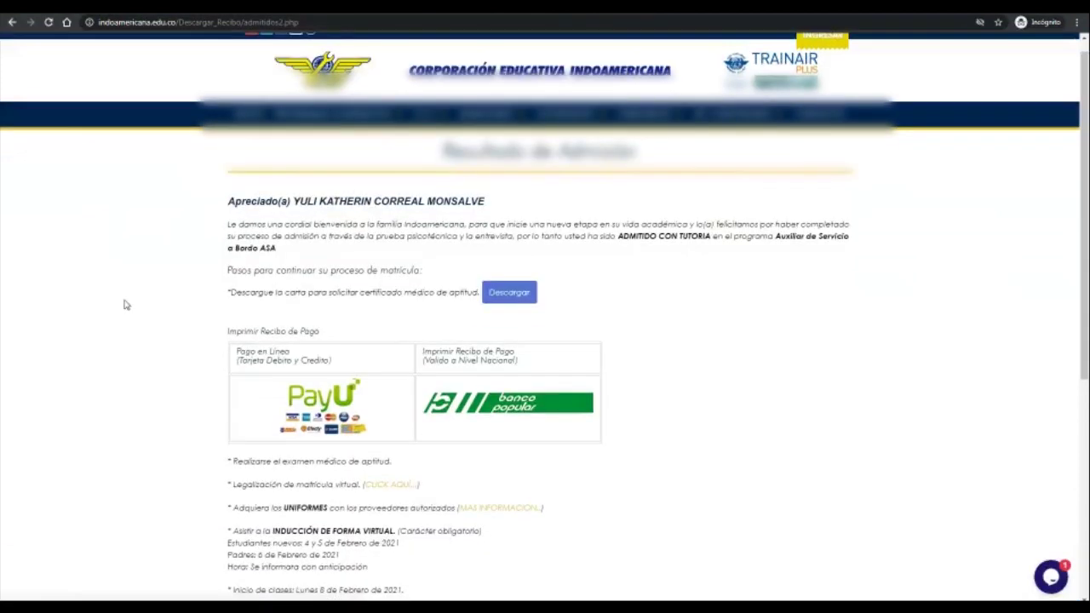
Step: Review the payment options and remaining enrollment steps in the admission result, and open the virtual enrollment legalization link
scroll(637, 301, down, 1)
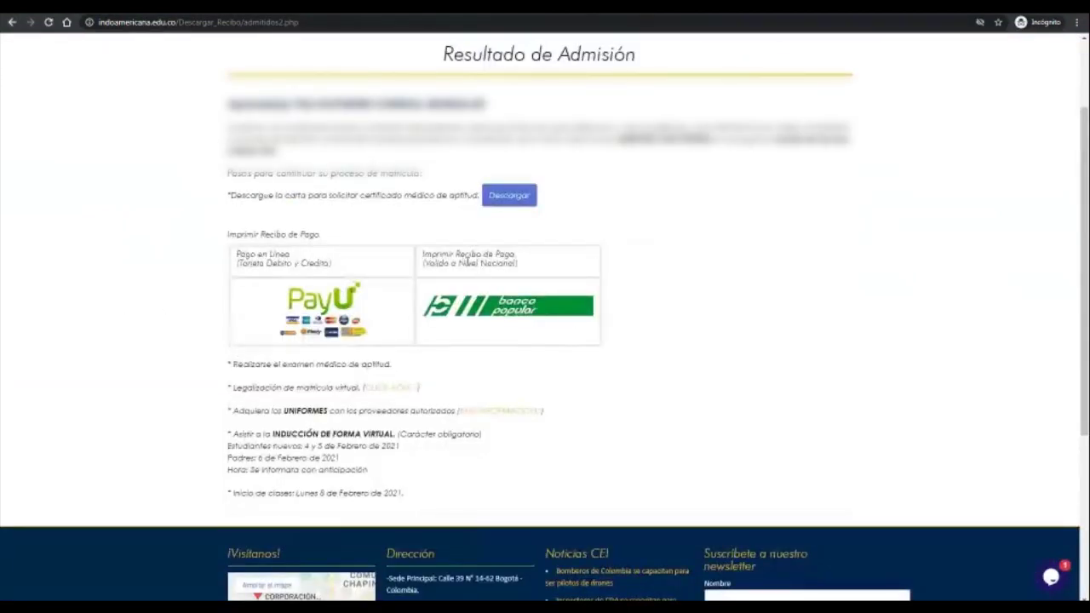
drag(463, 263, 517, 320)
click(706, 267)
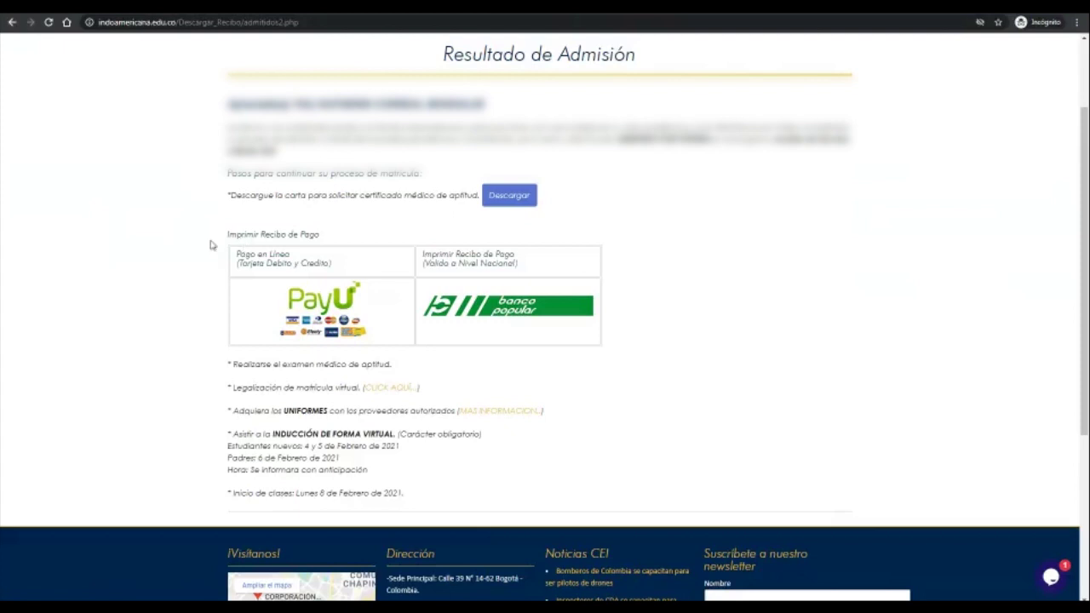
scroll(130, 295, down, 1)
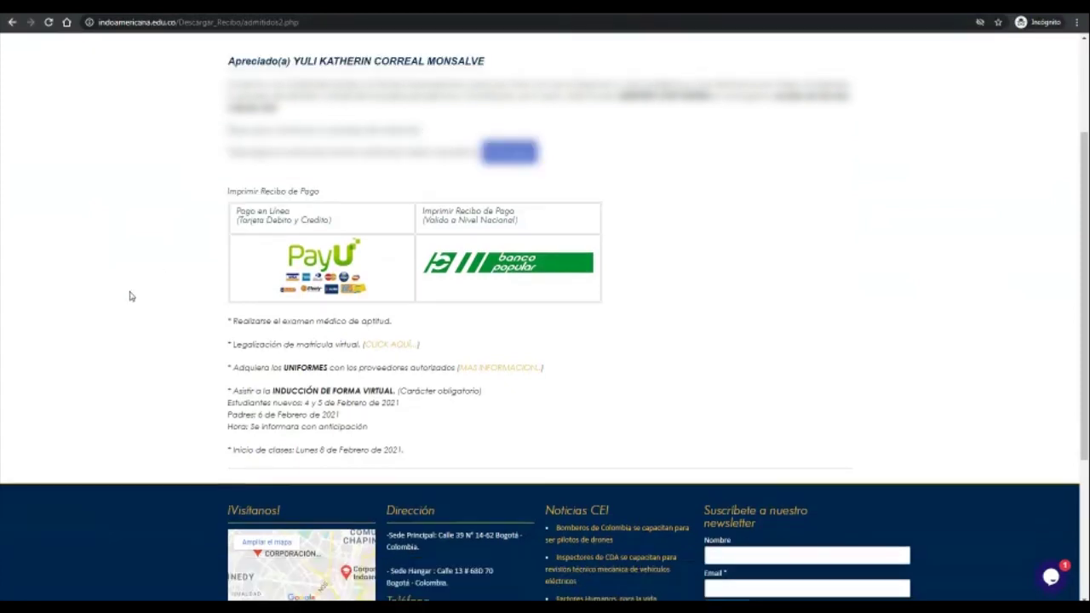
scroll(130, 296, down, 3)
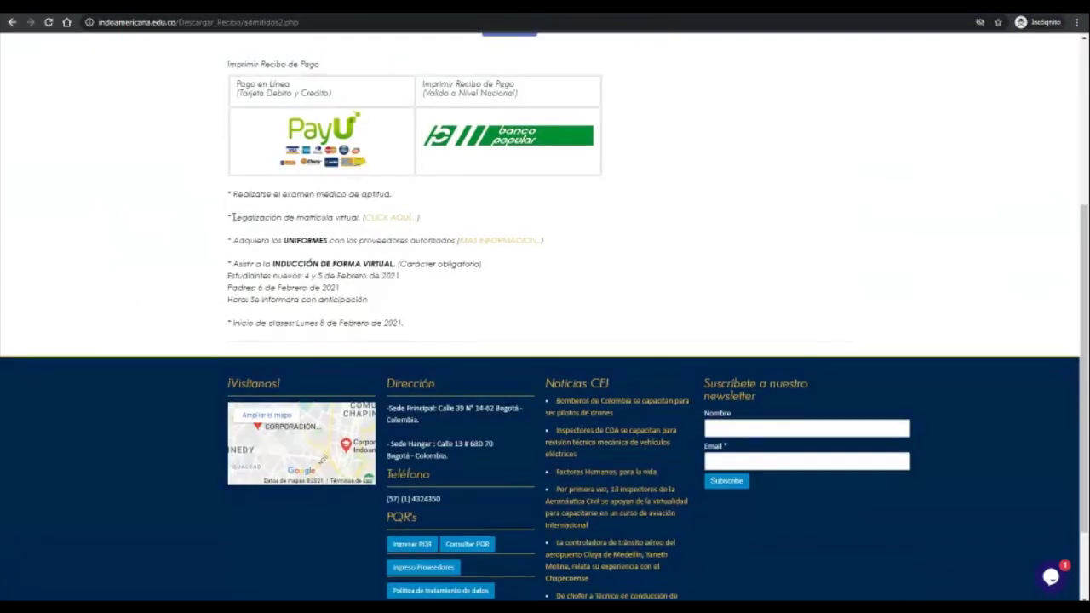
drag(230, 217, 420, 218)
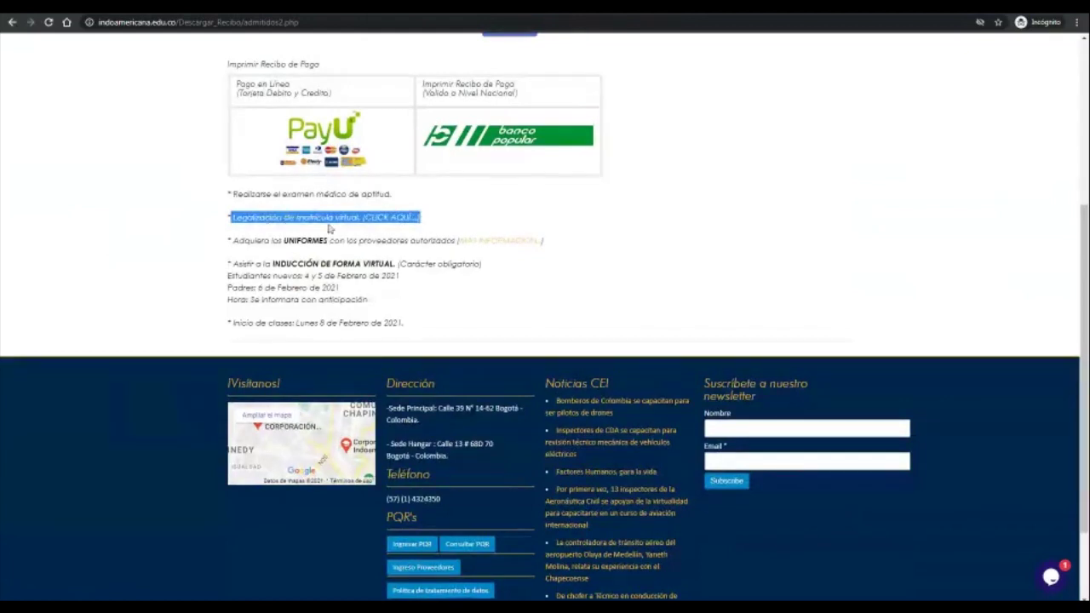
click(400, 217)
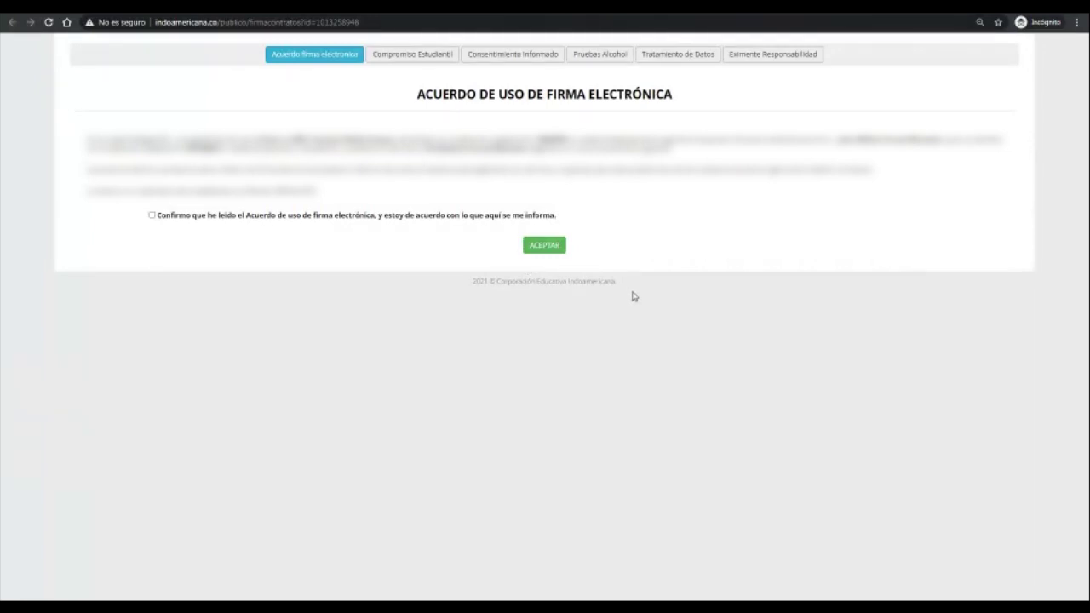
Step: Confirm and accept the electronic signature agreement and, after reading through it, the Compromiso de Responsabilidad Estudiantil
click(151, 216)
click(554, 248)
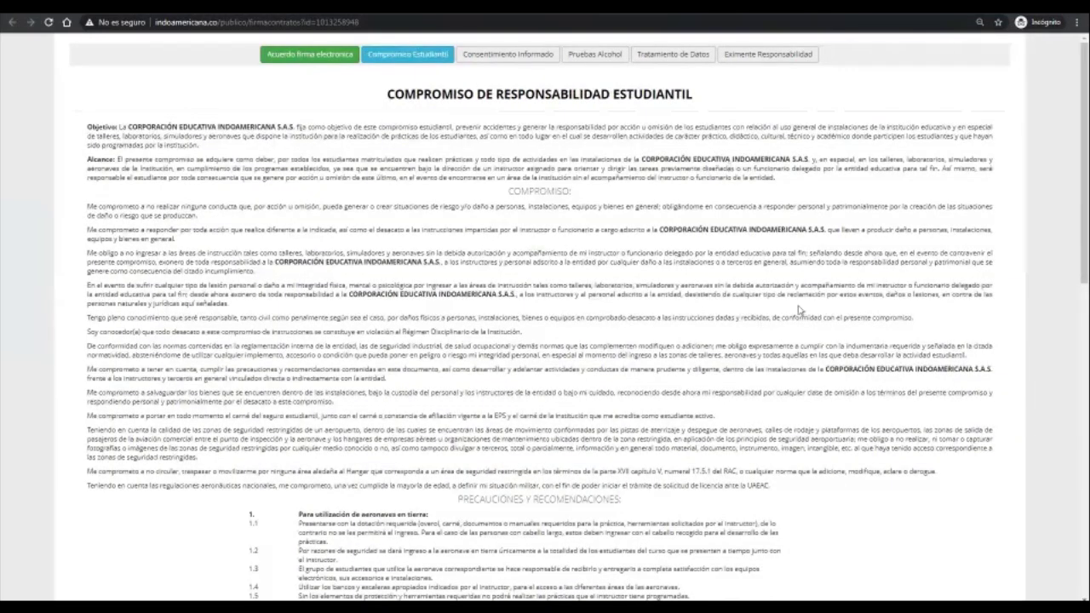
scroll(800, 308, down, 1)
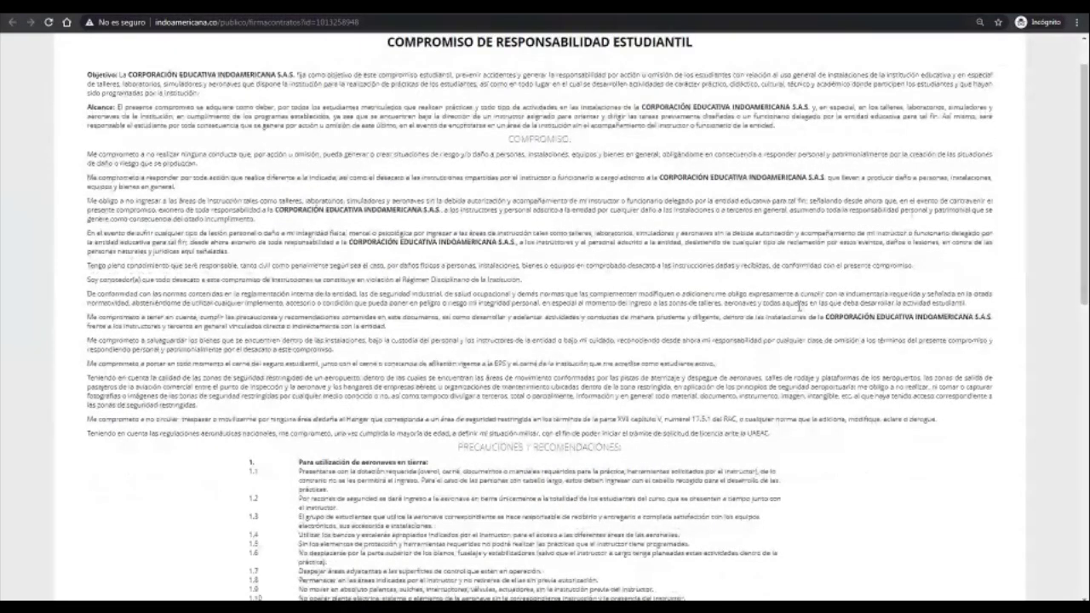
scroll(800, 308, up, 1)
scroll(800, 310, down, 10)
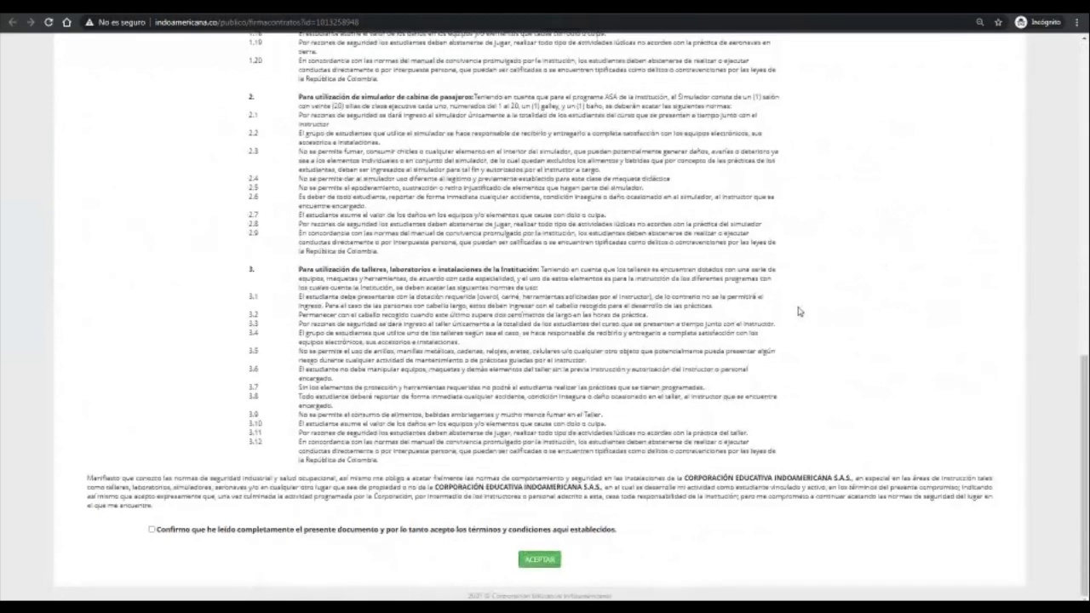
scroll(800, 311, up, 8)
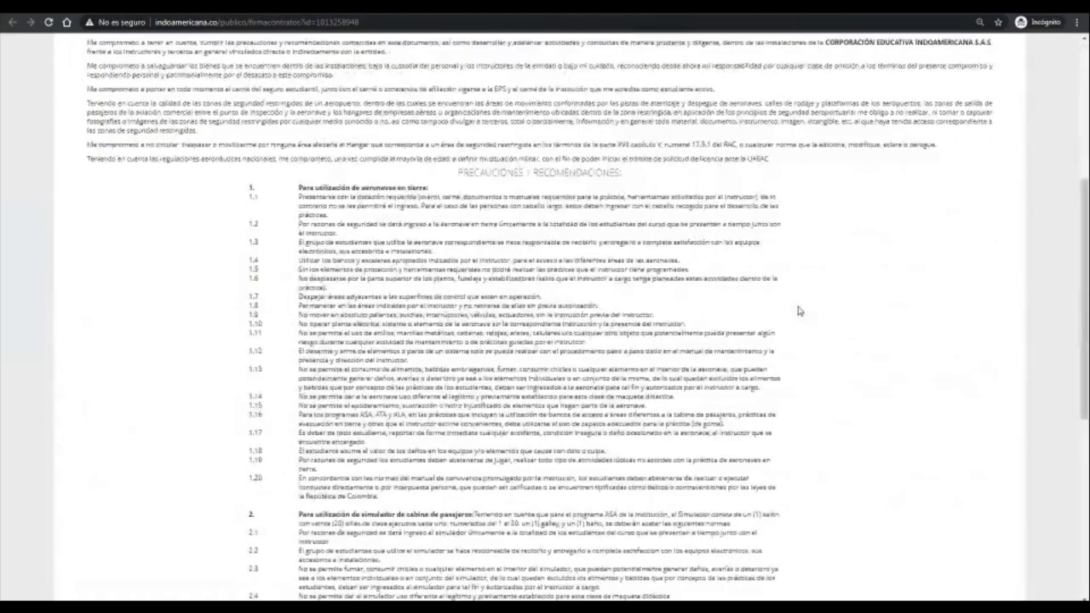
scroll(800, 311, up, 6)
scroll(800, 311, down, 14)
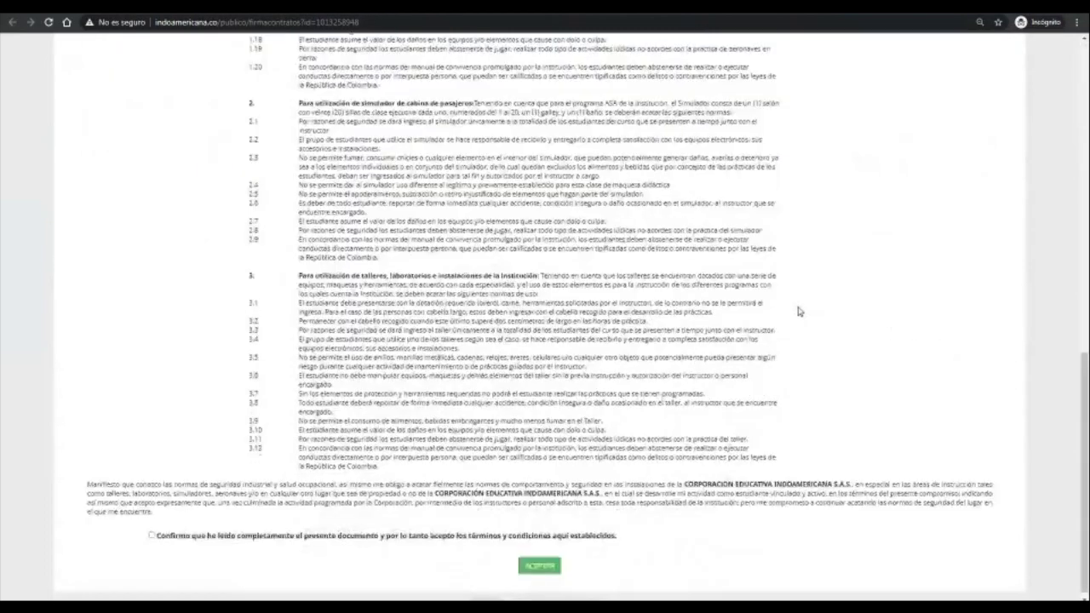
click(151, 530)
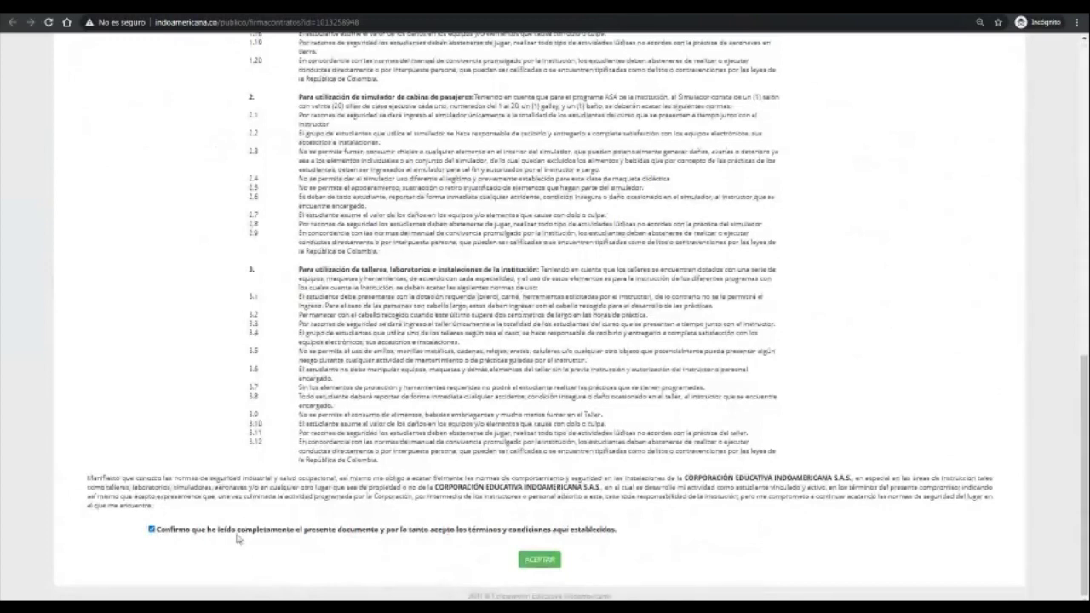
drag(238, 531, 562, 531)
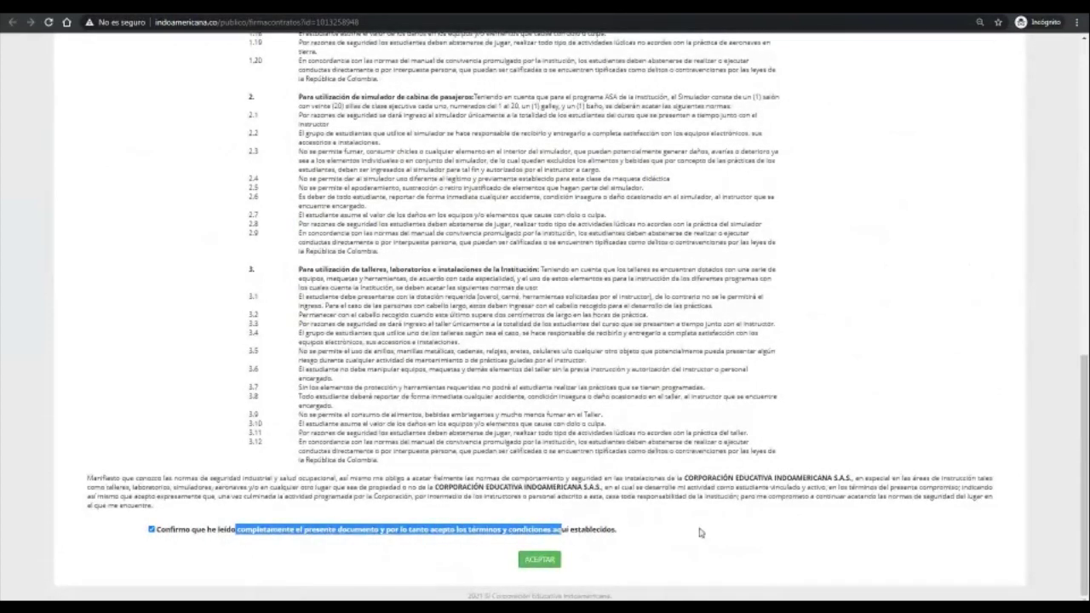
click(600, 534)
click(540, 560)
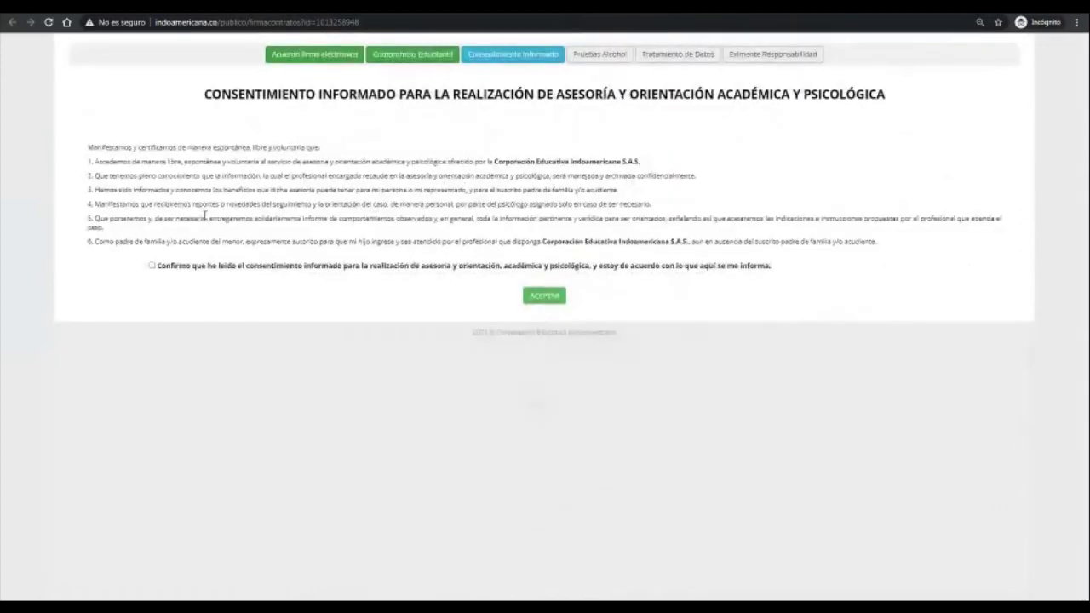
Step: Confirm and accept the informed consent for academic and psychological counselling and the consent for alcohol and substance tests
drag(212, 94, 864, 87)
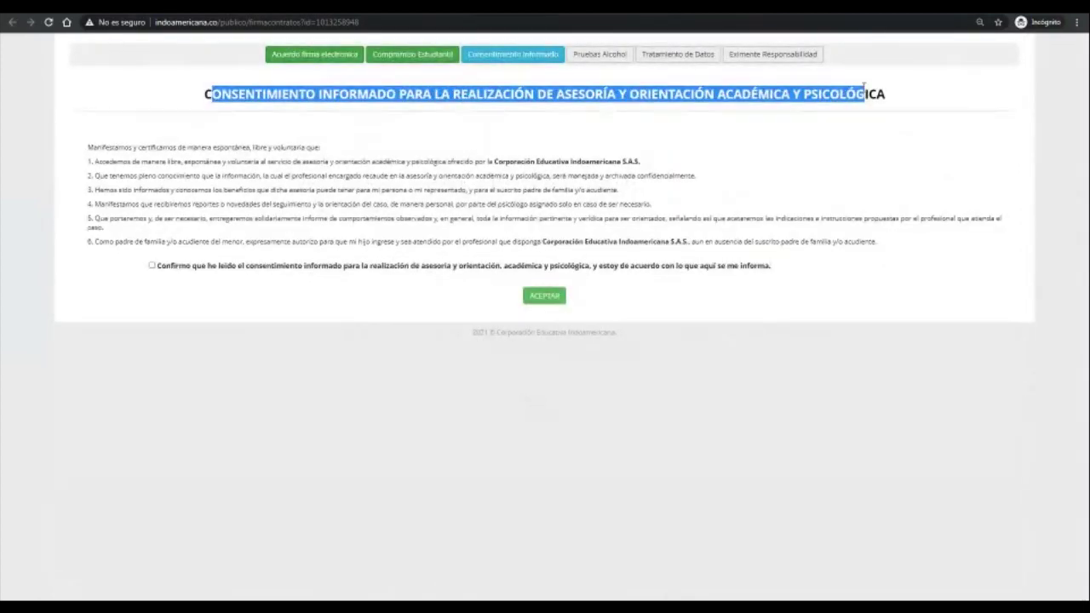
click(751, 153)
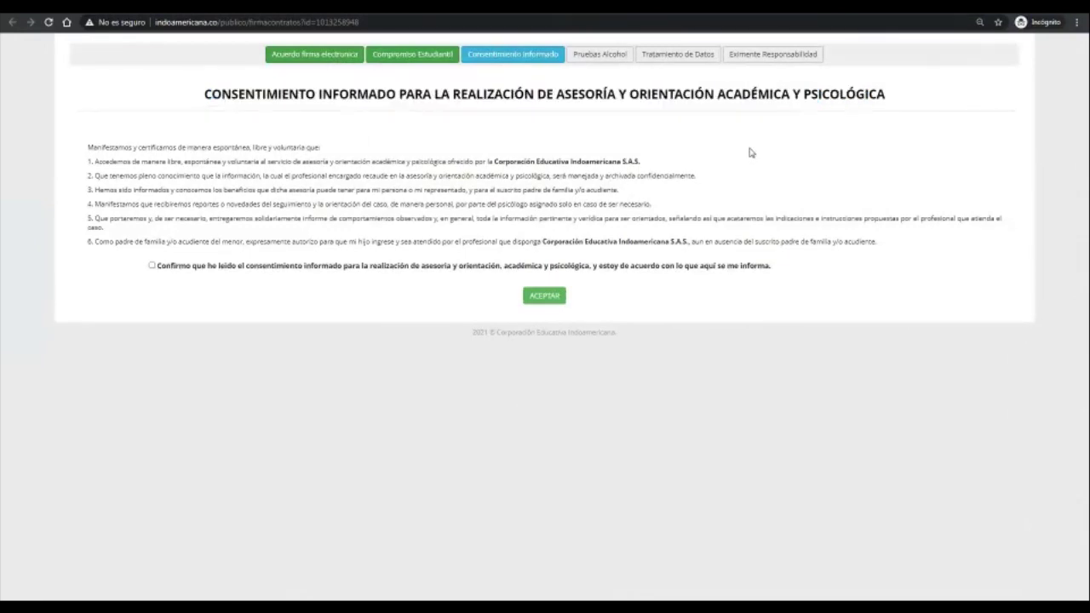
click(151, 265)
click(543, 295)
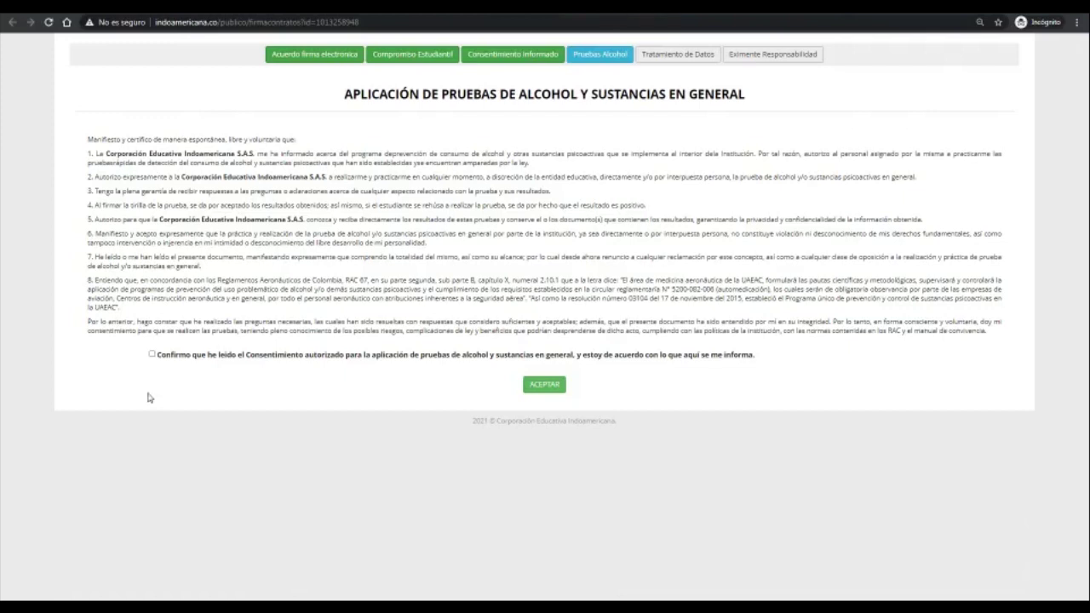
click(151, 355)
click(544, 386)
Step: Confirm and accept the authorization for the processing of personal data
drag(347, 94, 713, 94)
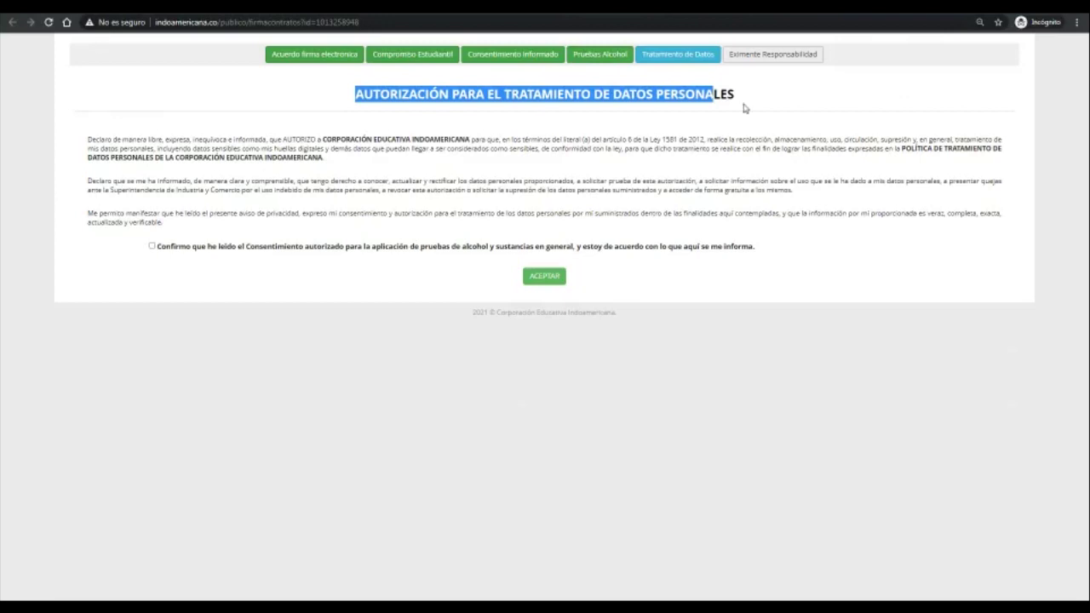
click(151, 246)
click(553, 276)
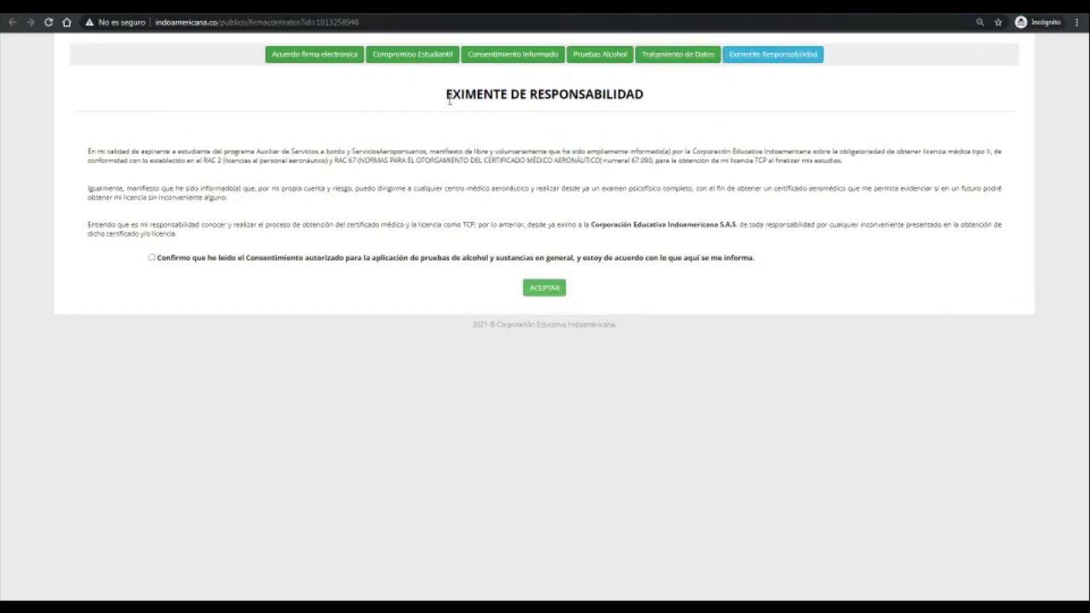
Step: Read the Eximente de Responsabilidad, confirm agreement with it and accept it
drag(446, 94, 686, 105)
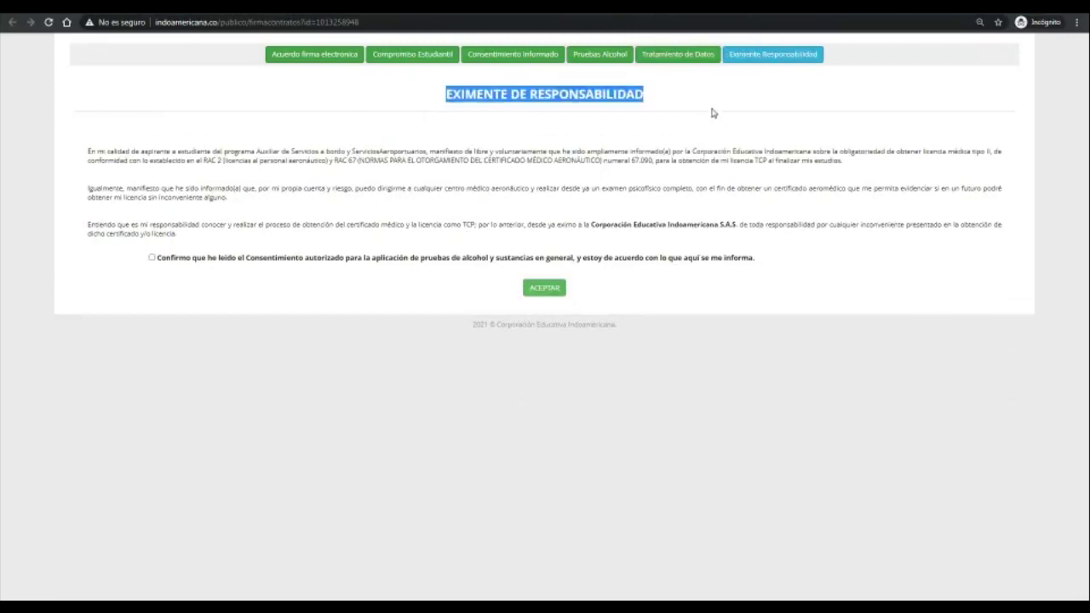
click(713, 113)
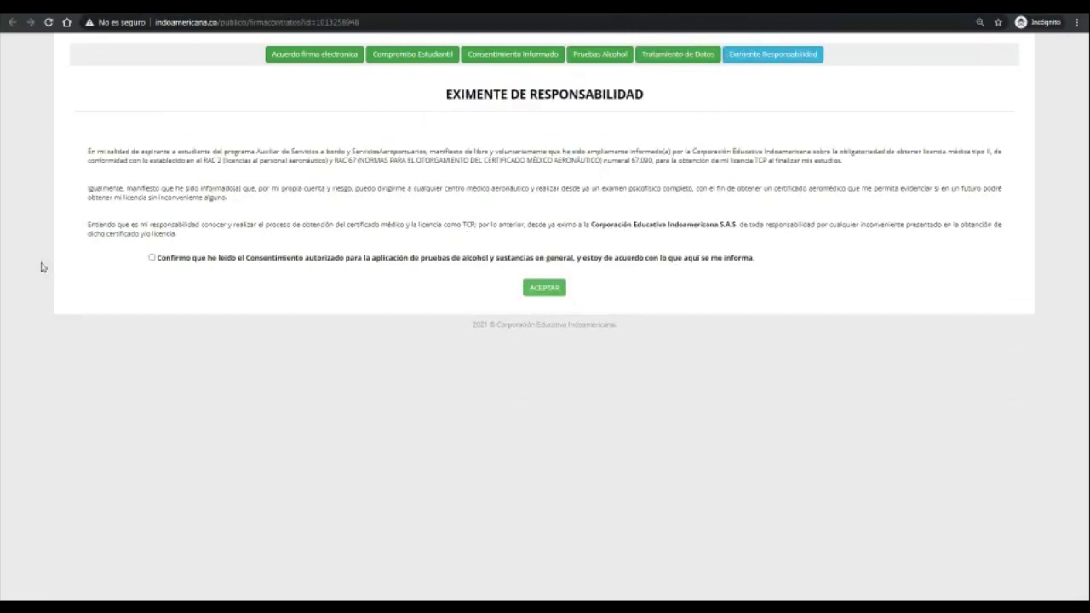
click(151, 257)
click(541, 290)
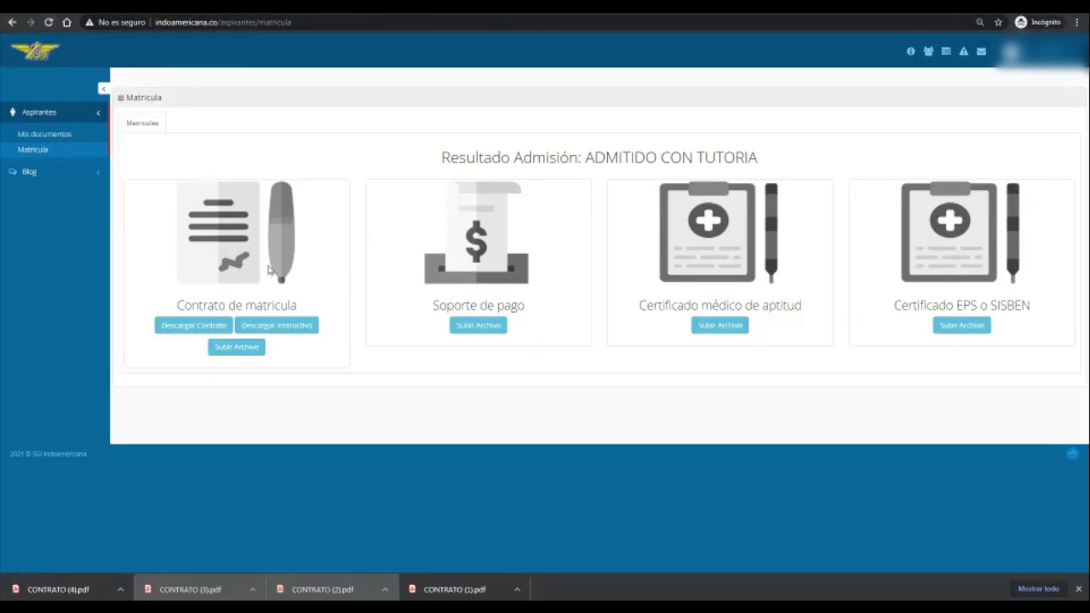
Step: Review the enrollment items required: Contrato de matricula, Soporte de pago, Certificado médico de aptitud and Certificado EPS o SISBEN
drag(190, 309, 291, 310)
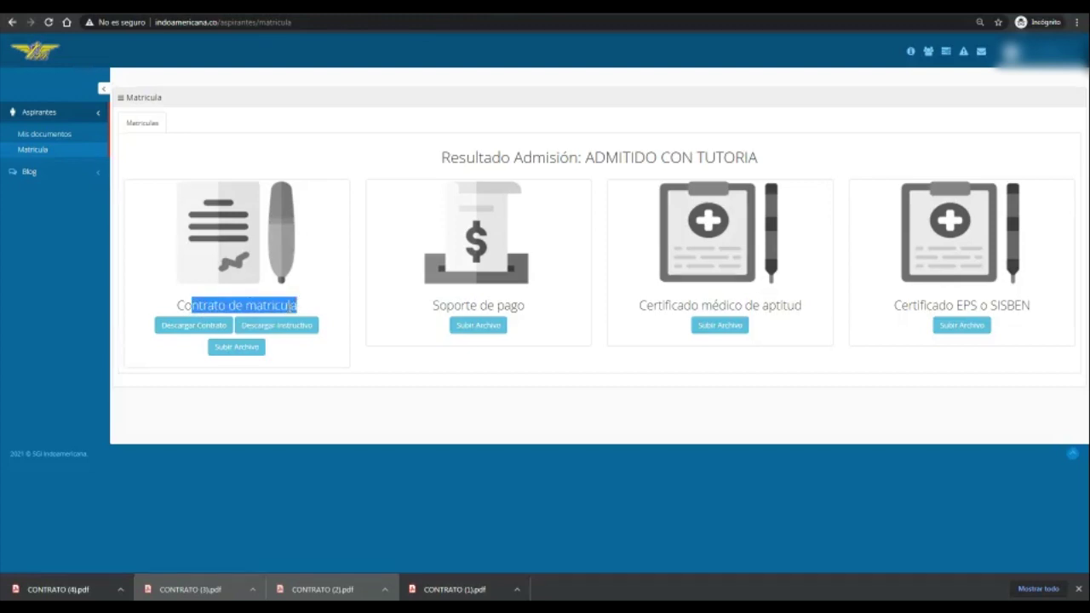
drag(445, 304, 540, 312)
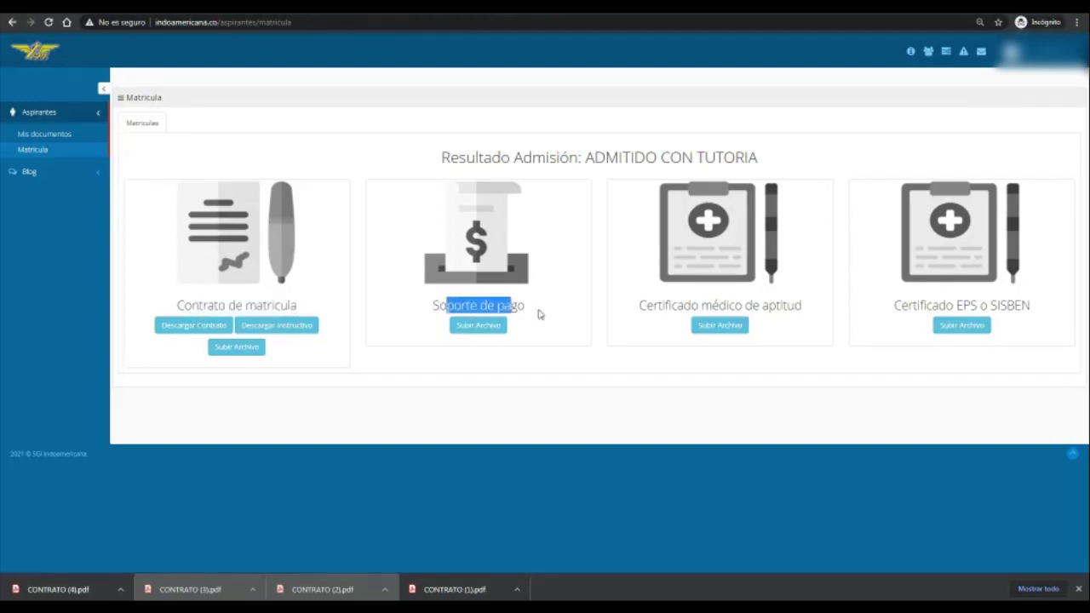
drag(658, 305, 782, 308)
click(790, 311)
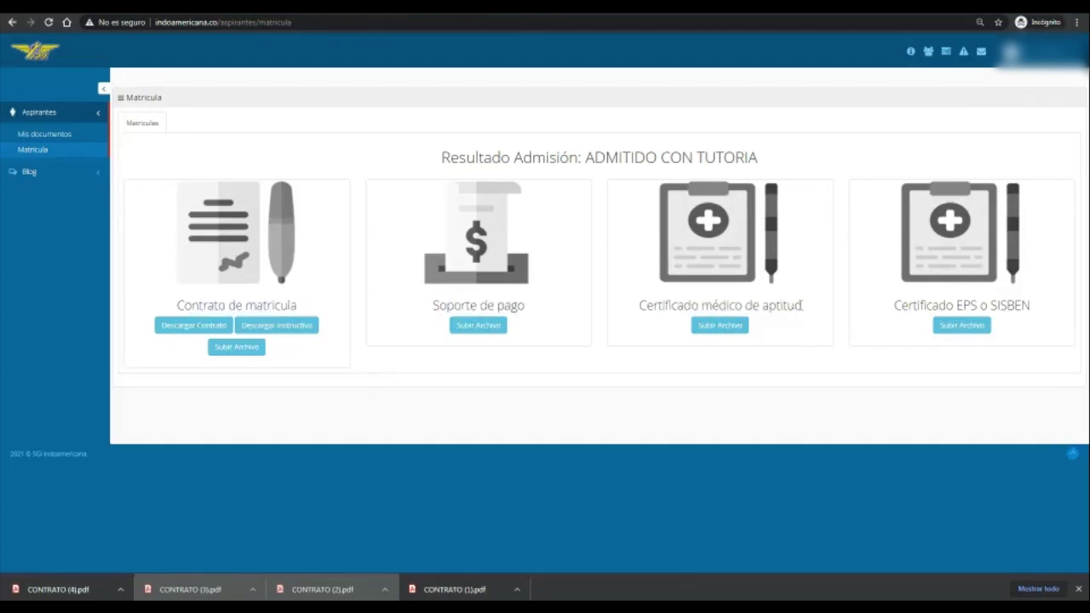
drag(914, 305, 1038, 333)
click(1043, 334)
drag(176, 305, 269, 307)
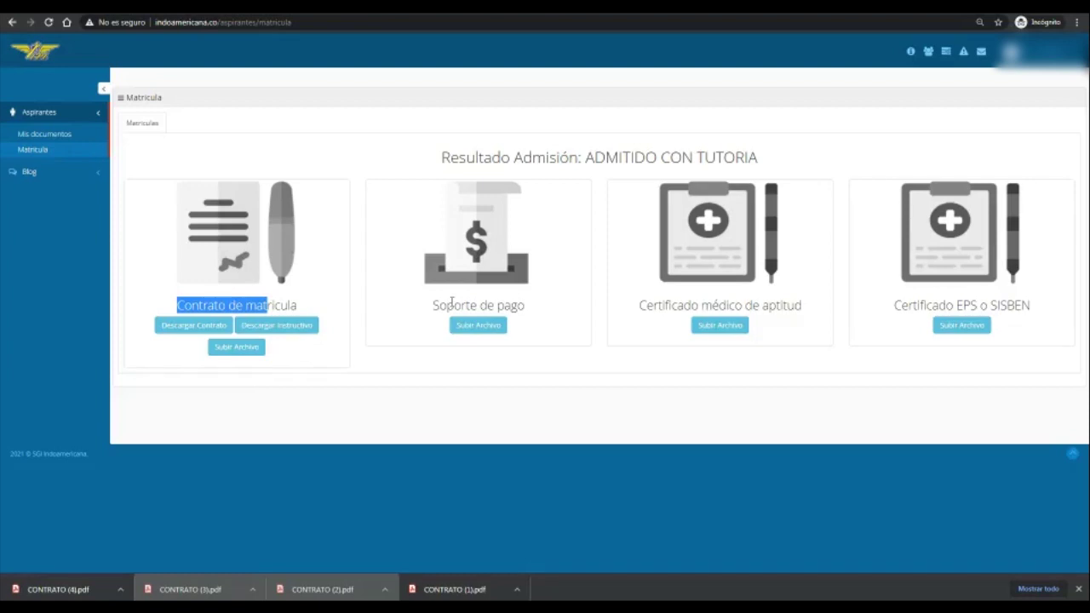
Step: Open the instructions for completing the enrollment contract, examine the sample fields and signature section on both pages, and close them
click(294, 332)
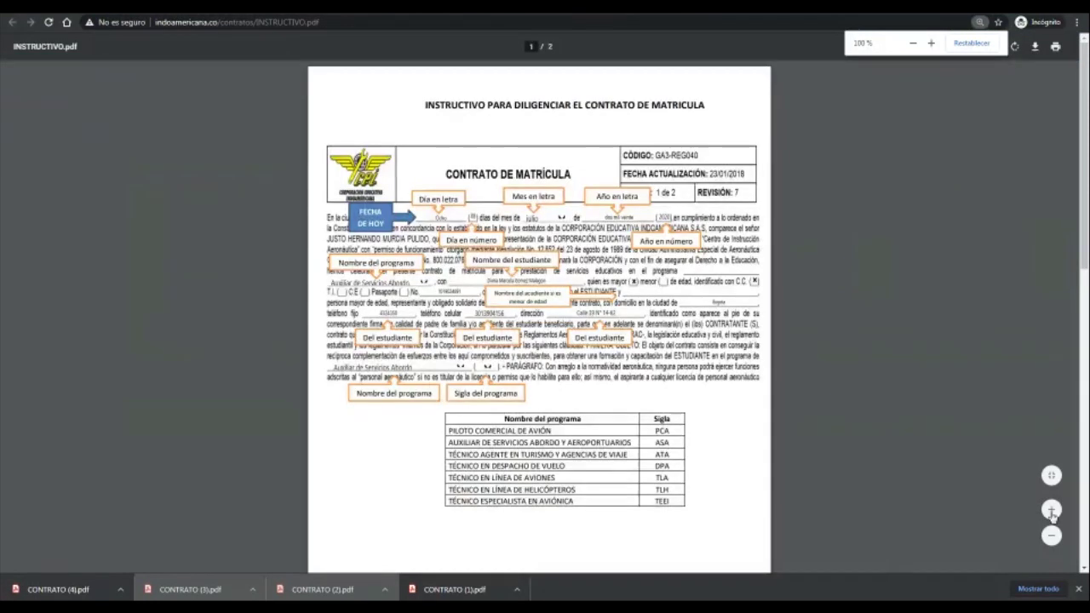
click(1051, 509)
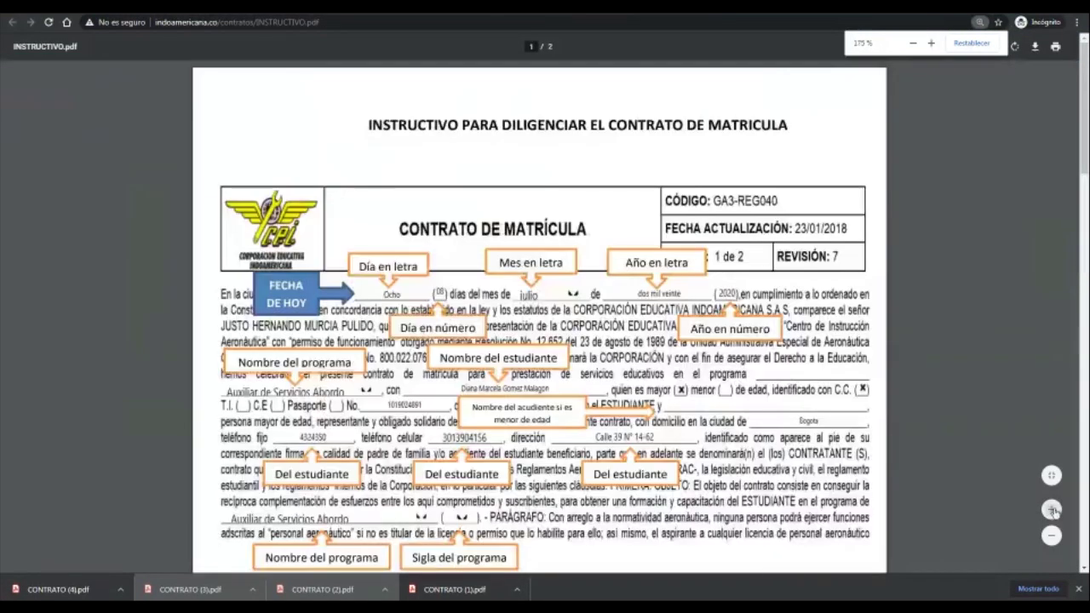
click(1051, 509)
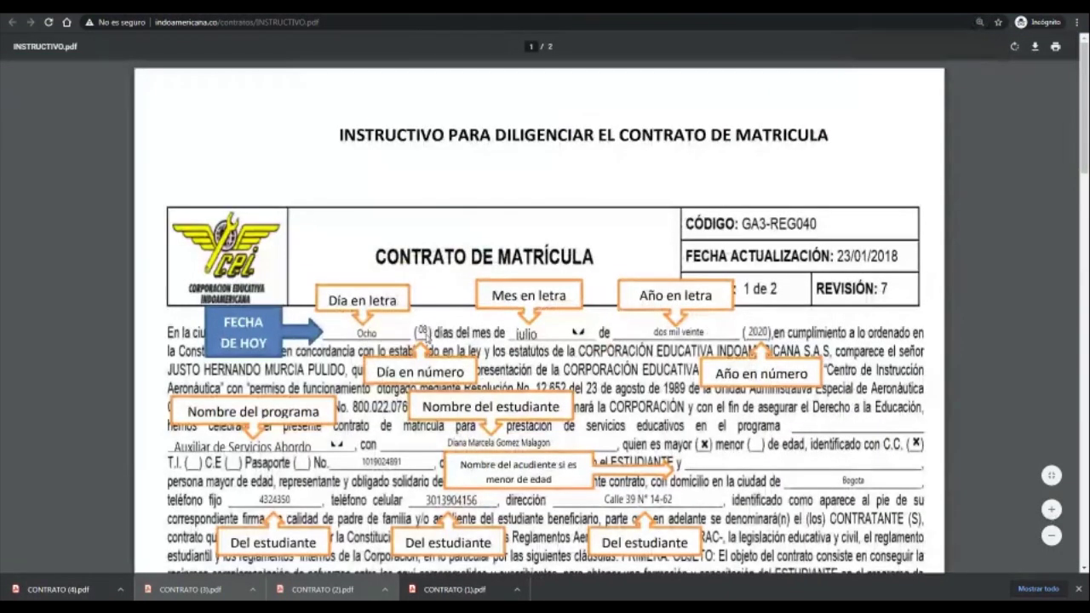
scroll(623, 356, down, 4)
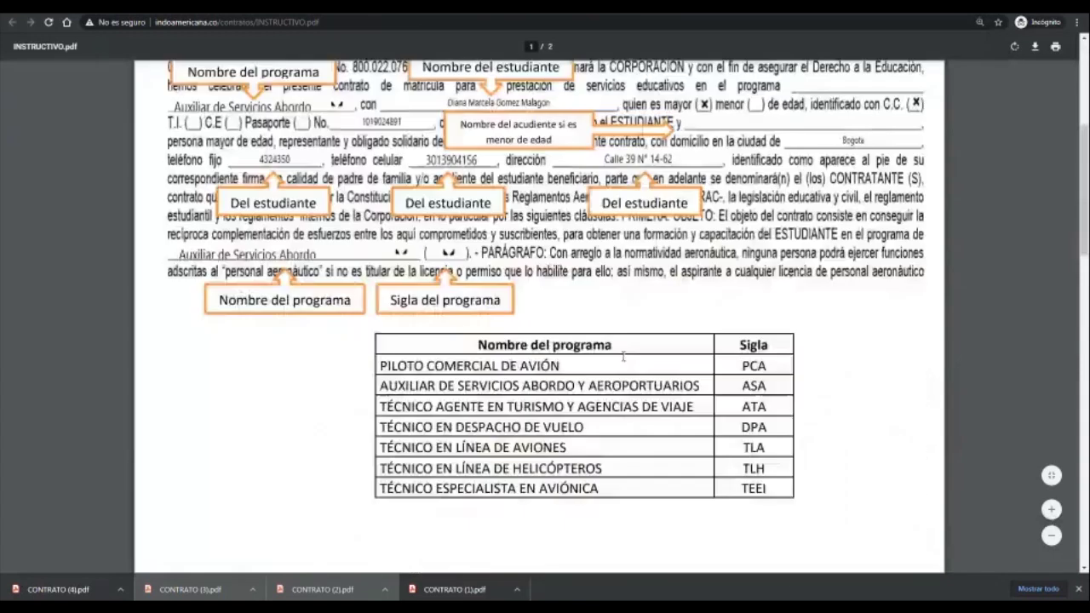
scroll(623, 355, down, 12)
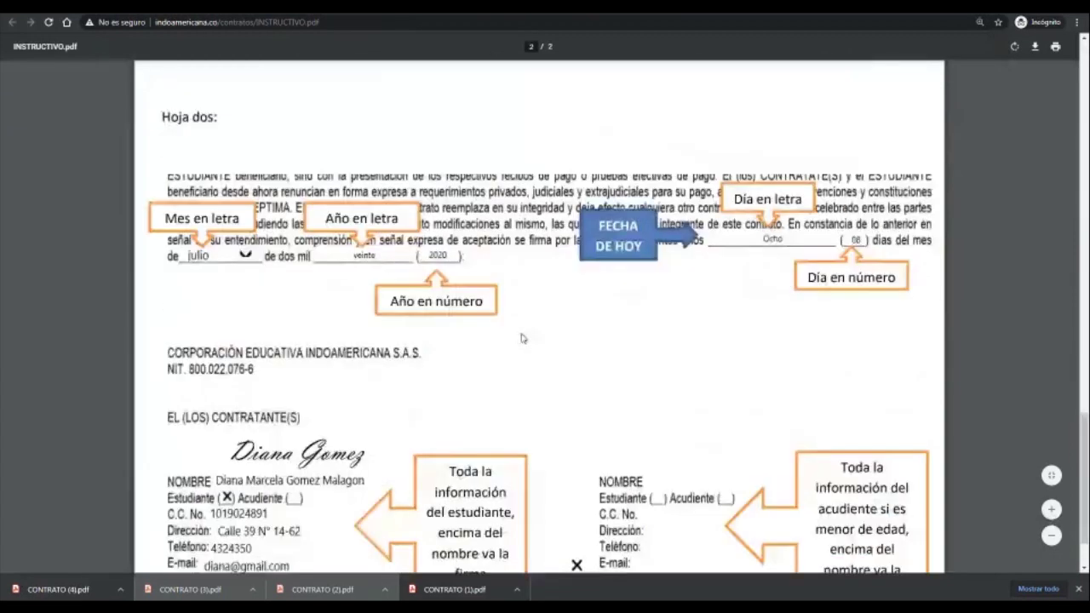
scroll(521, 338, down, 1)
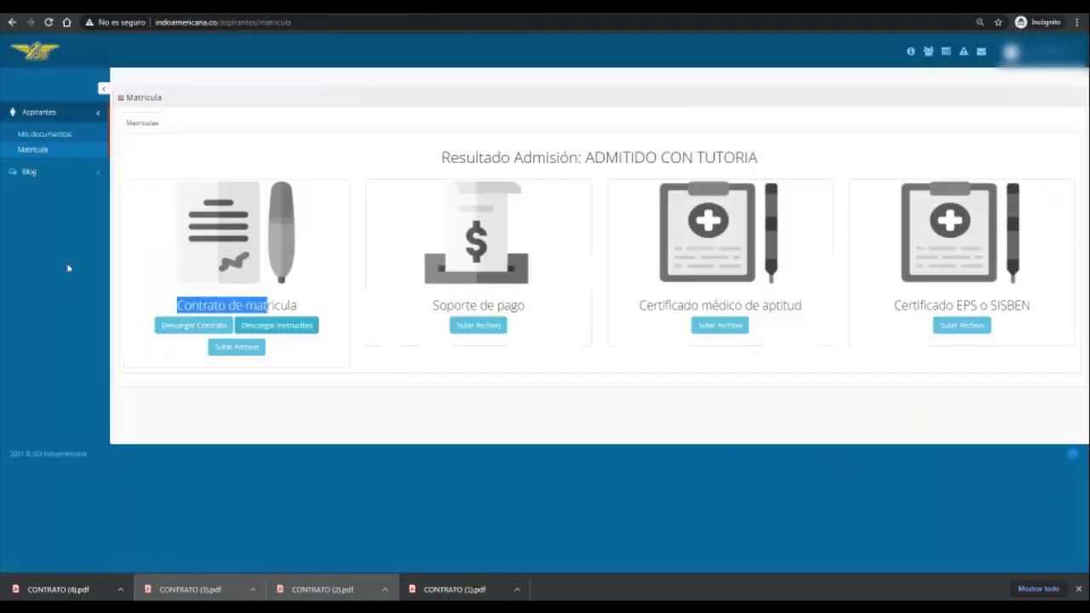
key(ctrl+w)
Step: Download the enrollment contract to the Descargas folder as CONTRATO (5).pdf and open it enlarged
click(194, 326)
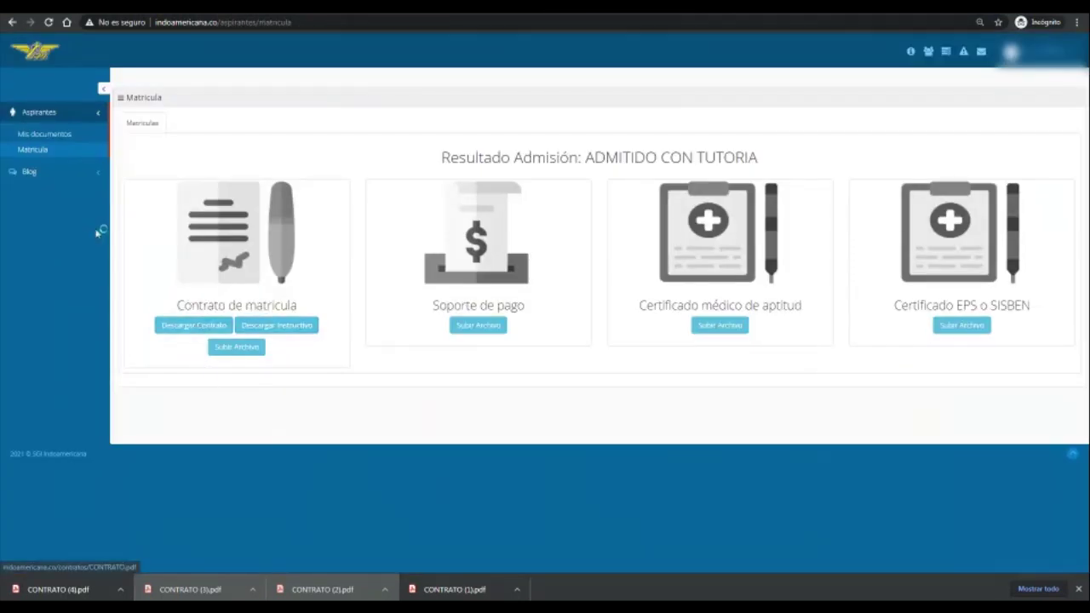
click(183, 180)
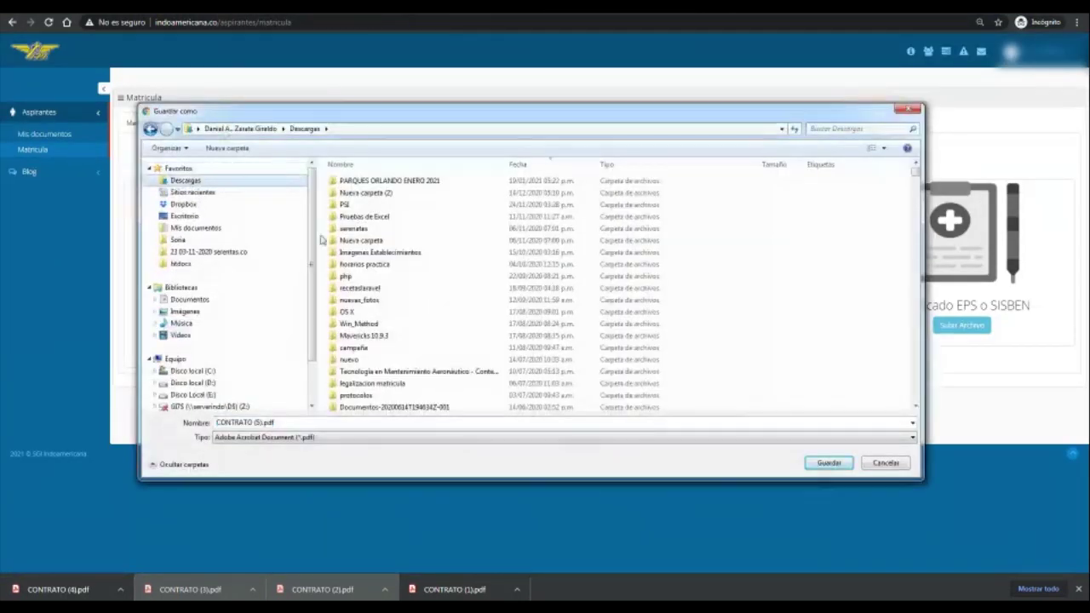
click(847, 464)
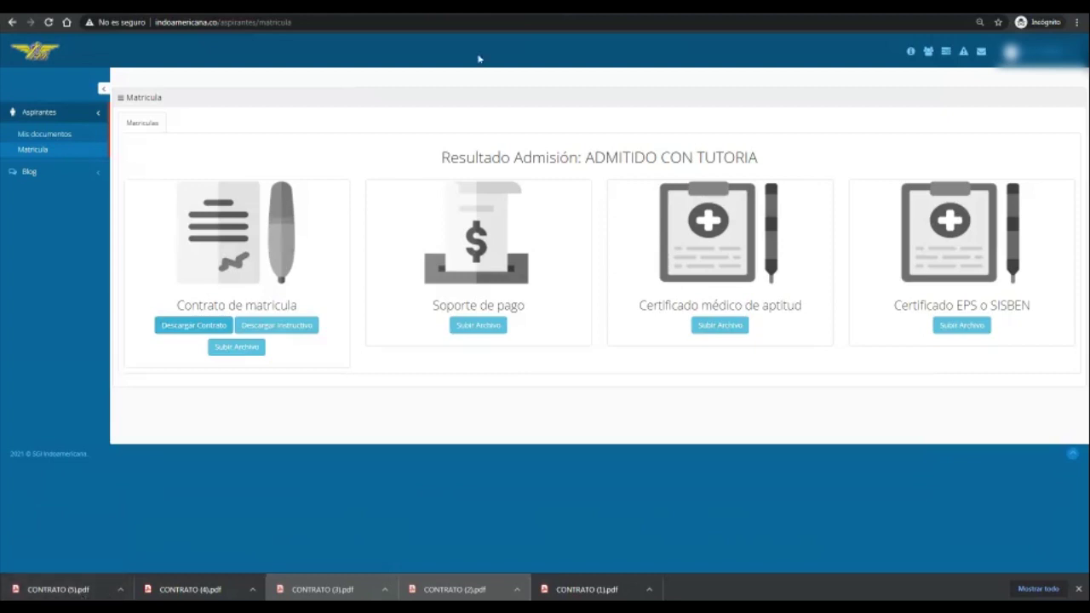
click(38, 588)
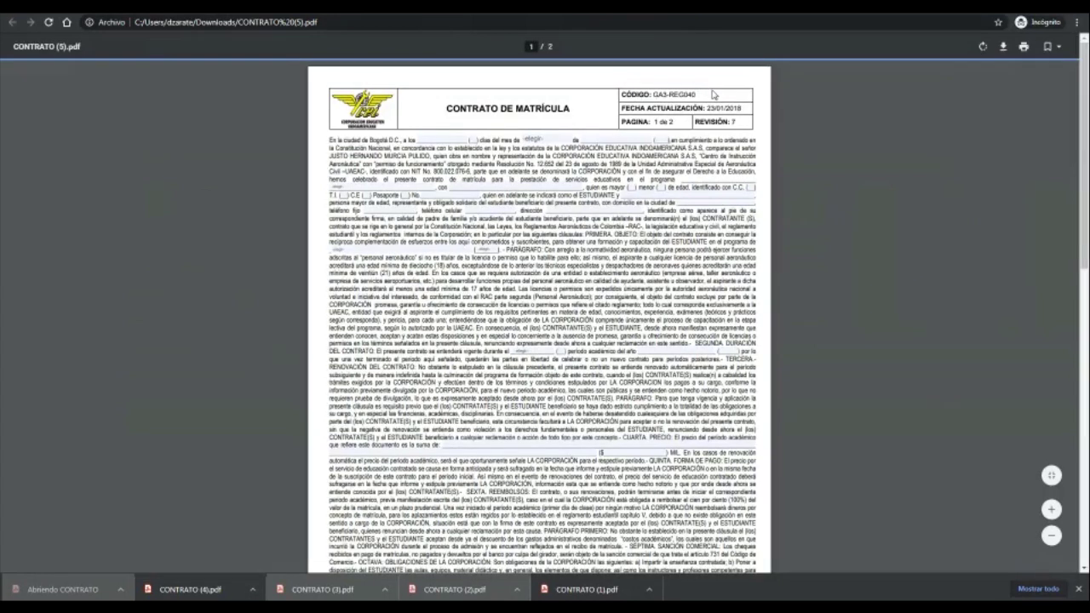
key(ctrl+plus)
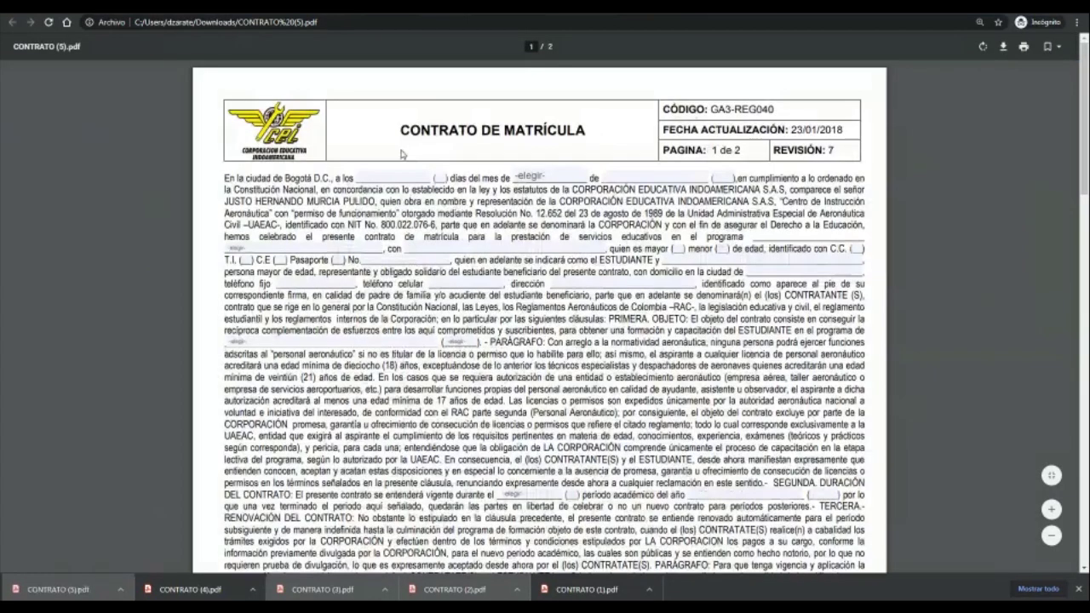
Step: Try filling in the contract's day as "dos" and "2" in the browser and saving a copy, then cancel the save
click(364, 180)
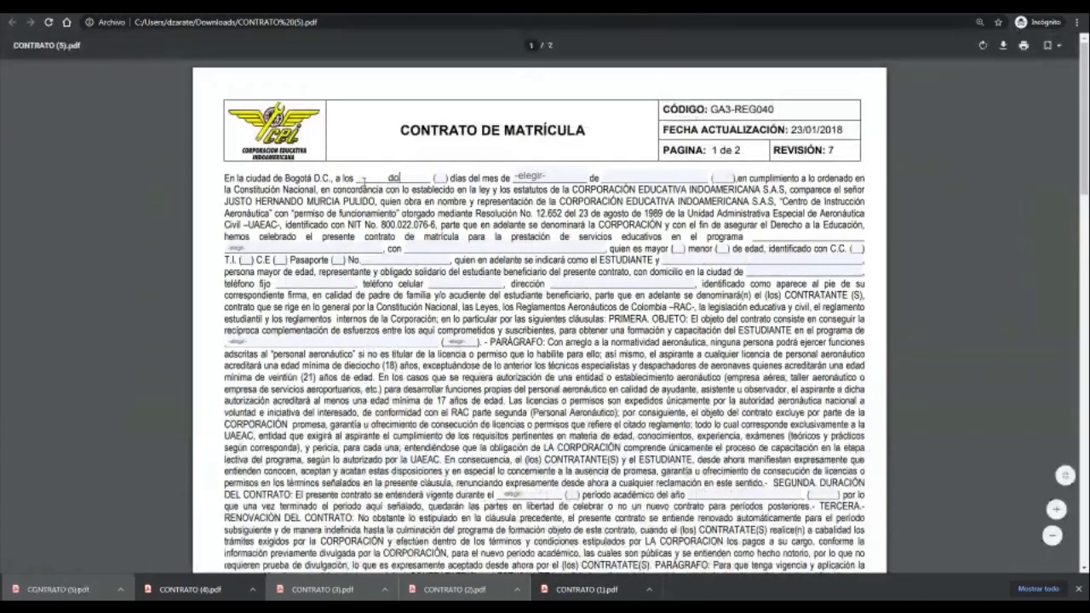
text(dos)
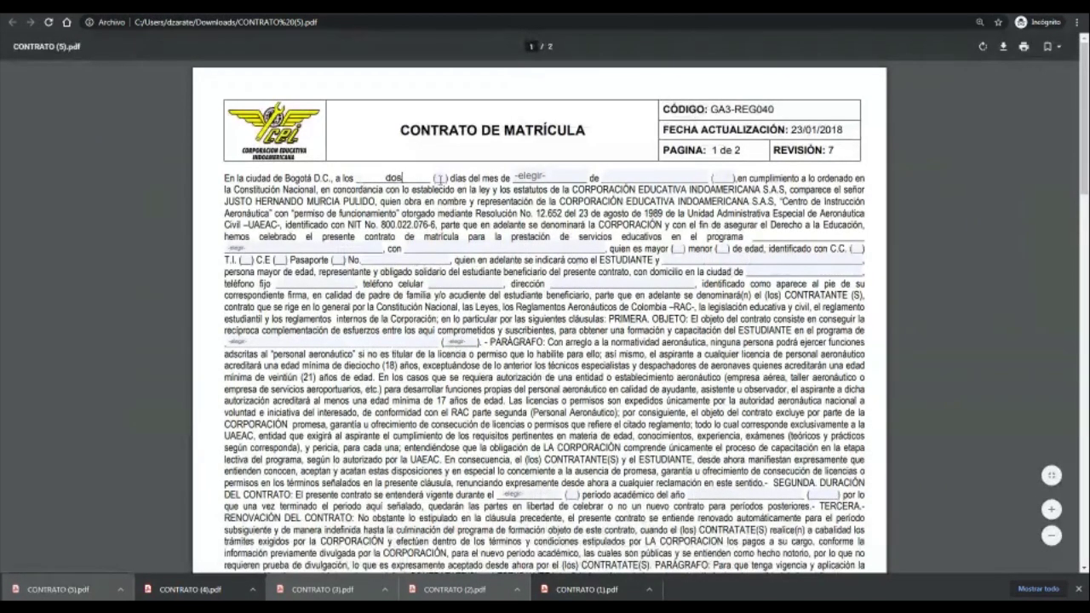
click(439, 178)
text(2)
right_click(922, 122)
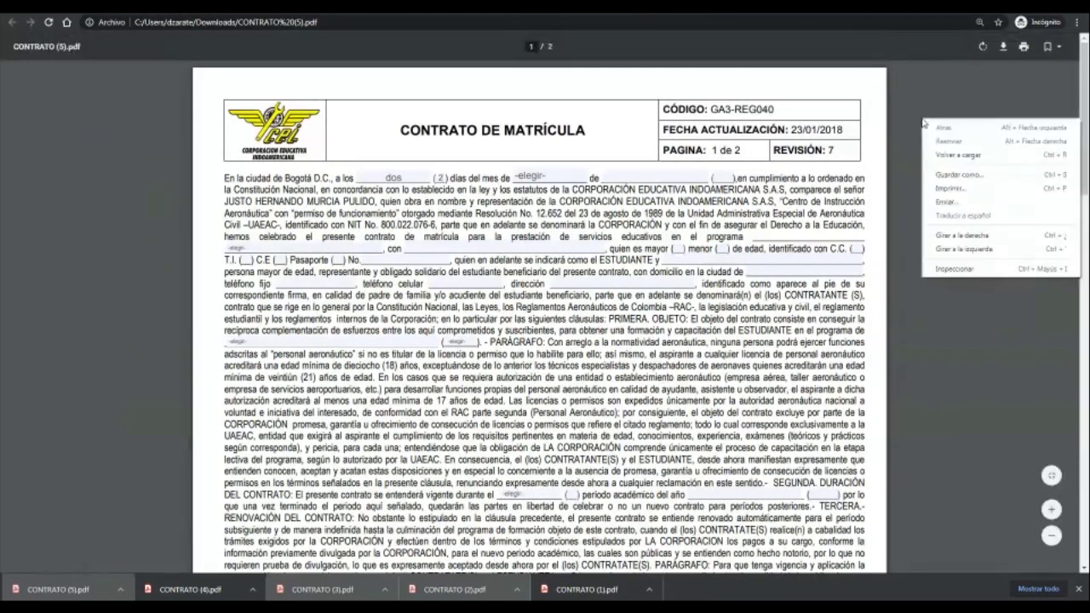
click(955, 175)
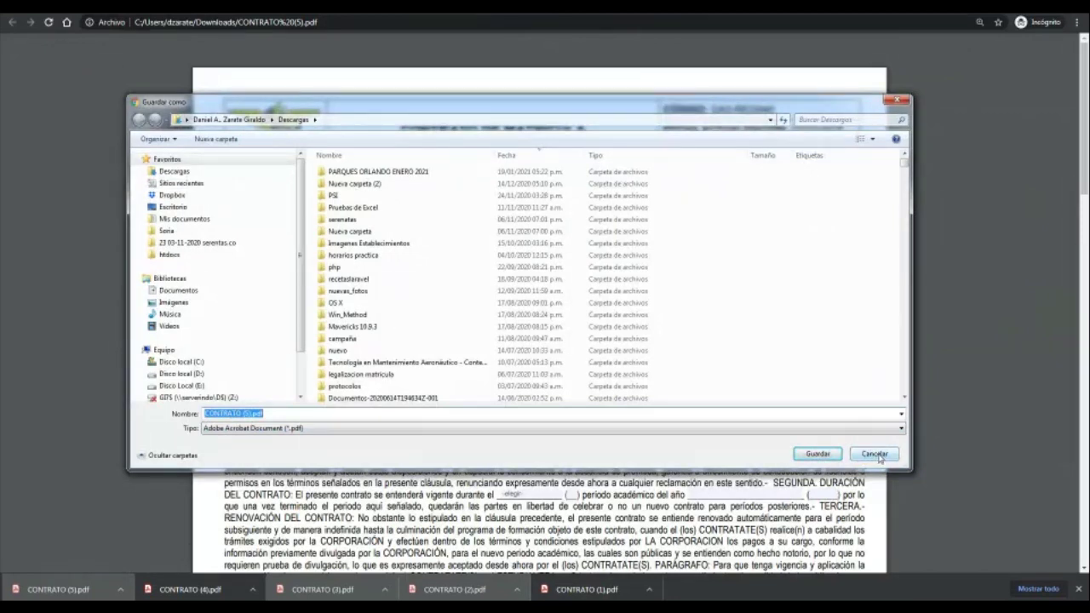
click(875, 453)
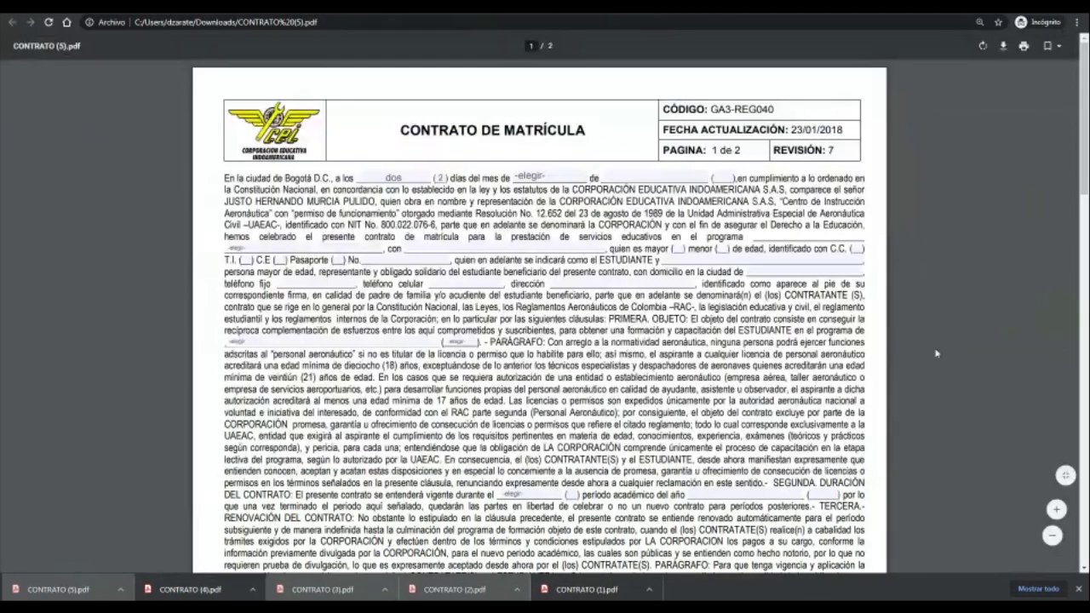
Step: Check the signature block on page 2, switch to CONTRATO (5).pdf in Adobe Acrobat, and fill in the day as "dos" and "2"
scroll(936, 352, down, 15)
scroll(728, 335, down, 3)
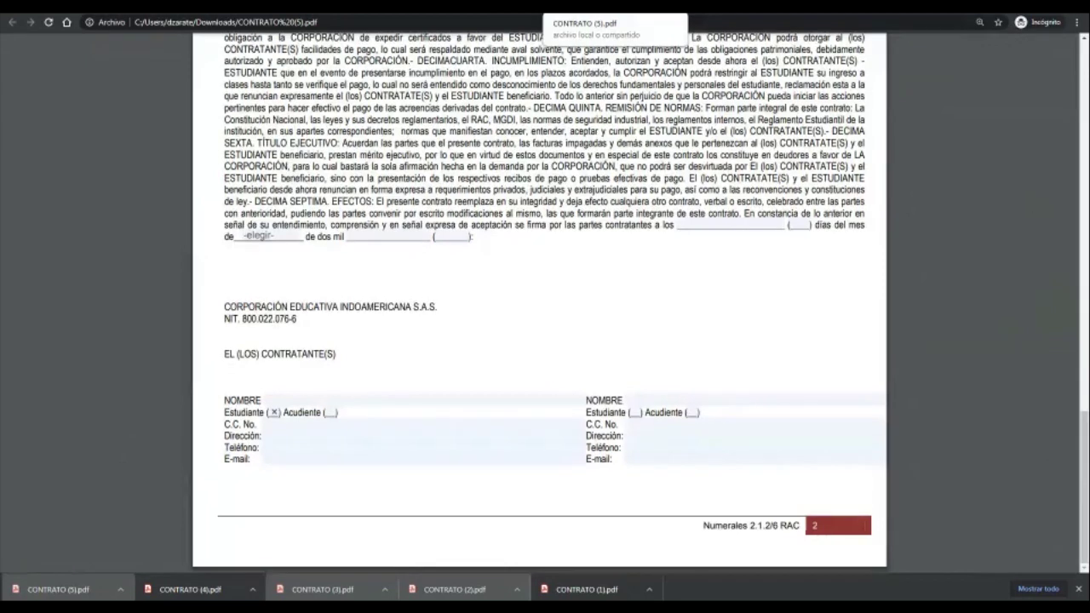
key(ctrl+Tab)
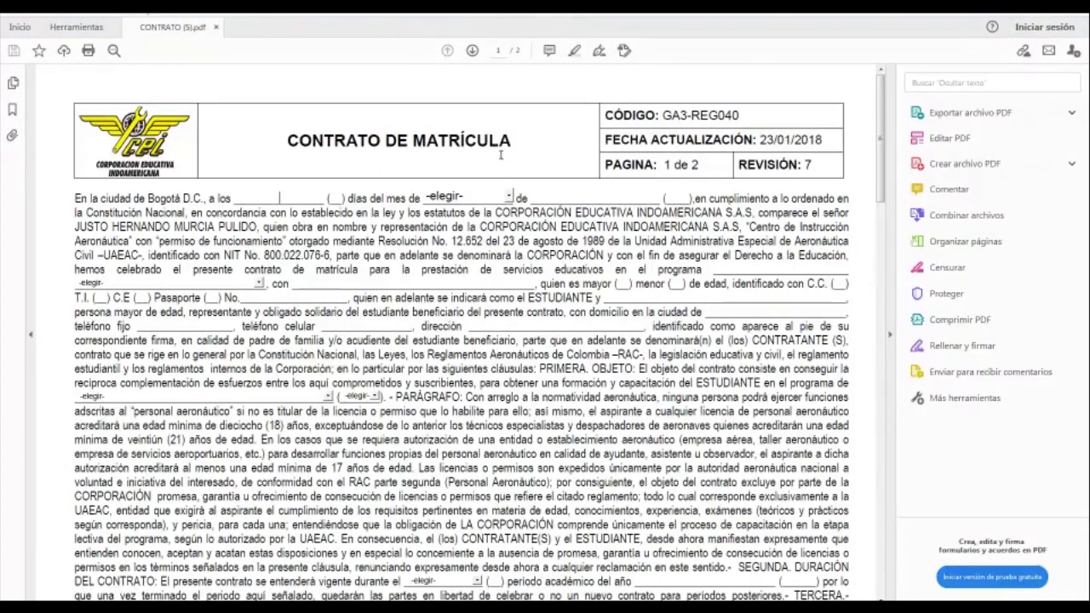
text(dos)
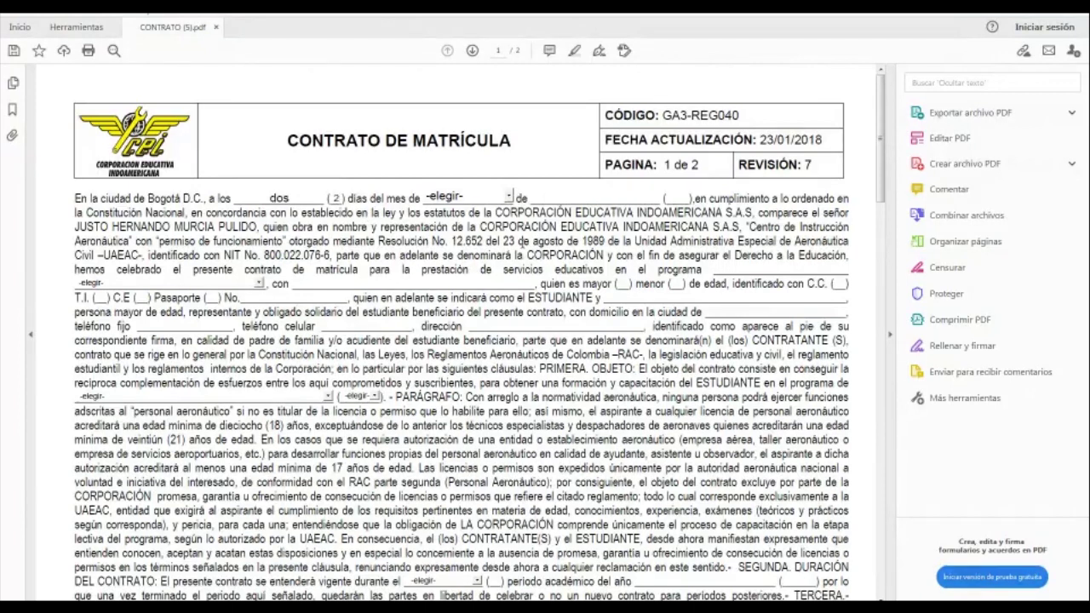
Step: Open the Fill & Sign tool at the signature block on the contract's second page
scroll(736, 278, down, 3)
scroll(736, 277, down, 15)
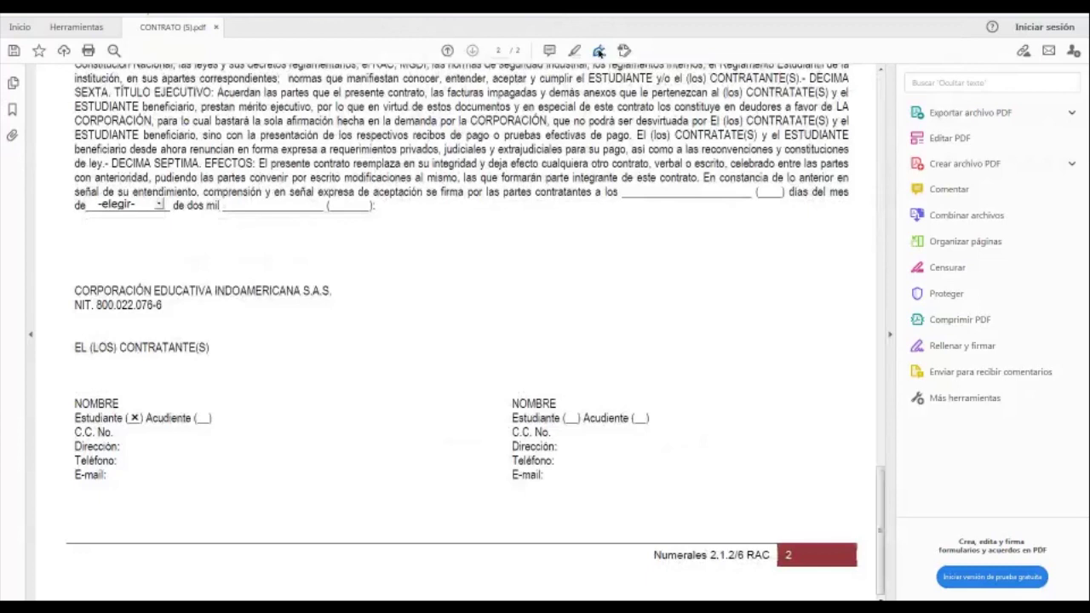
click(598, 51)
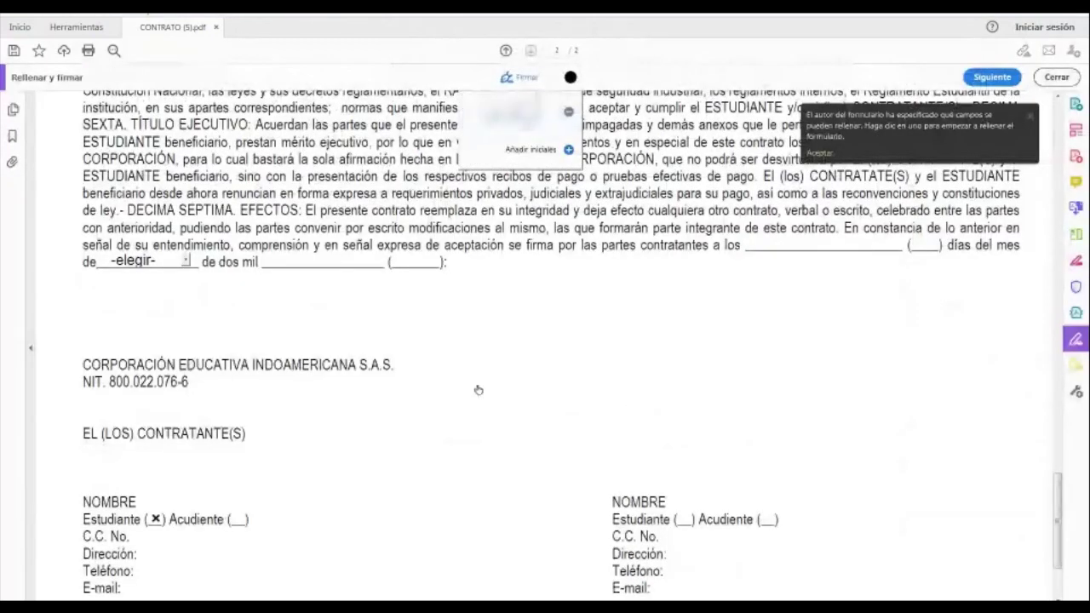
Step: Try placing and enlarging the saved signature above the student's NOMBRE line, and remove it
click(514, 113)
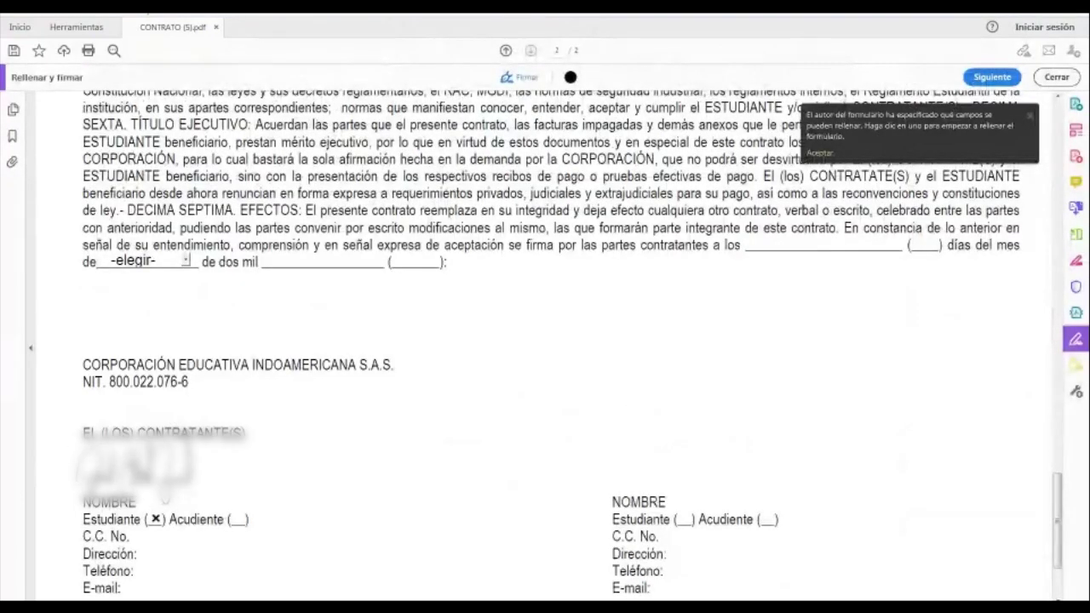
click(183, 441)
mouse_move(198, 509)
mouse_down()
mouse_move(223, 527)
mouse_move(259, 519)
mouse_up()
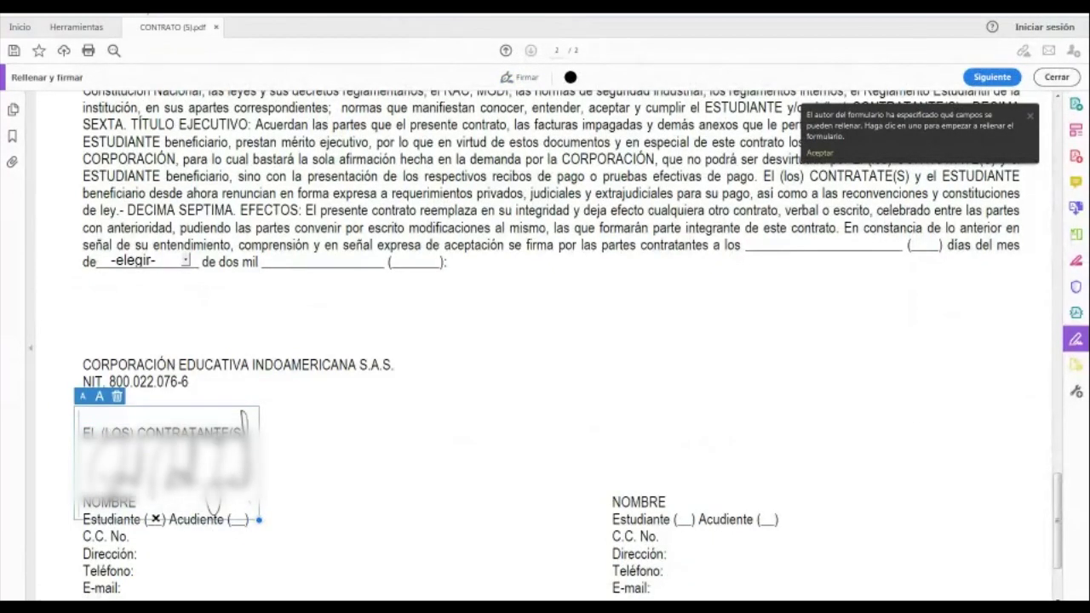
key(Delete)
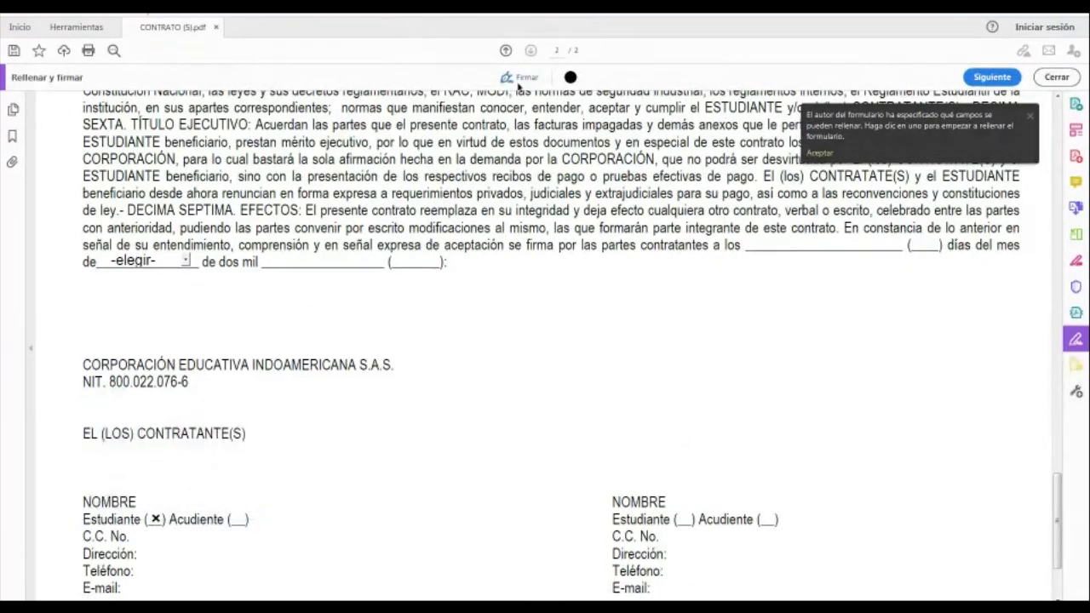
Step: Try adding initials from an image file and as a hand-drawn scribble, and cancel them
click(520, 78)
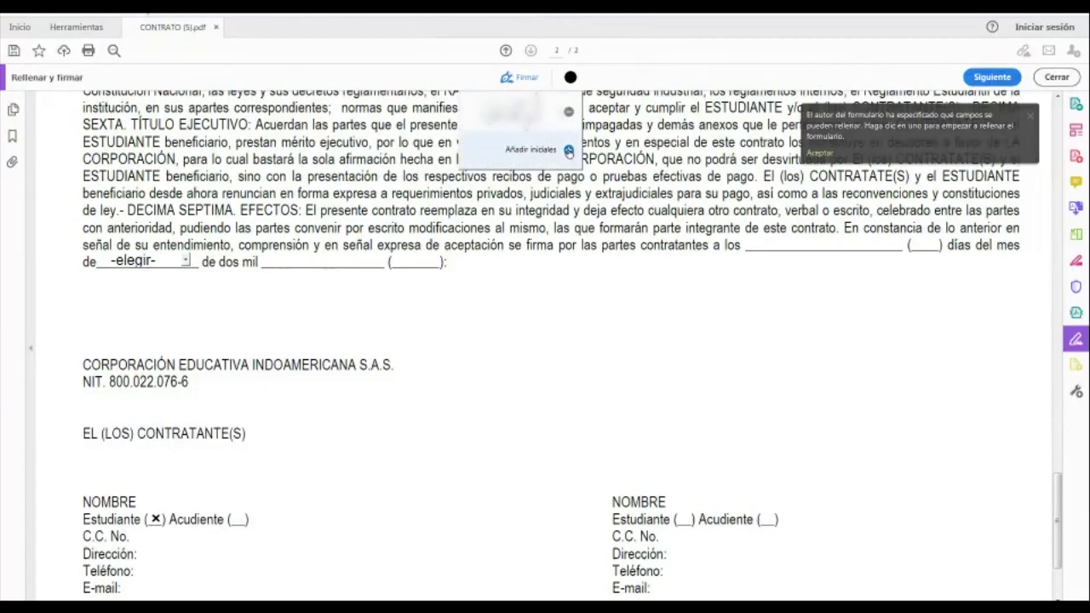
click(568, 150)
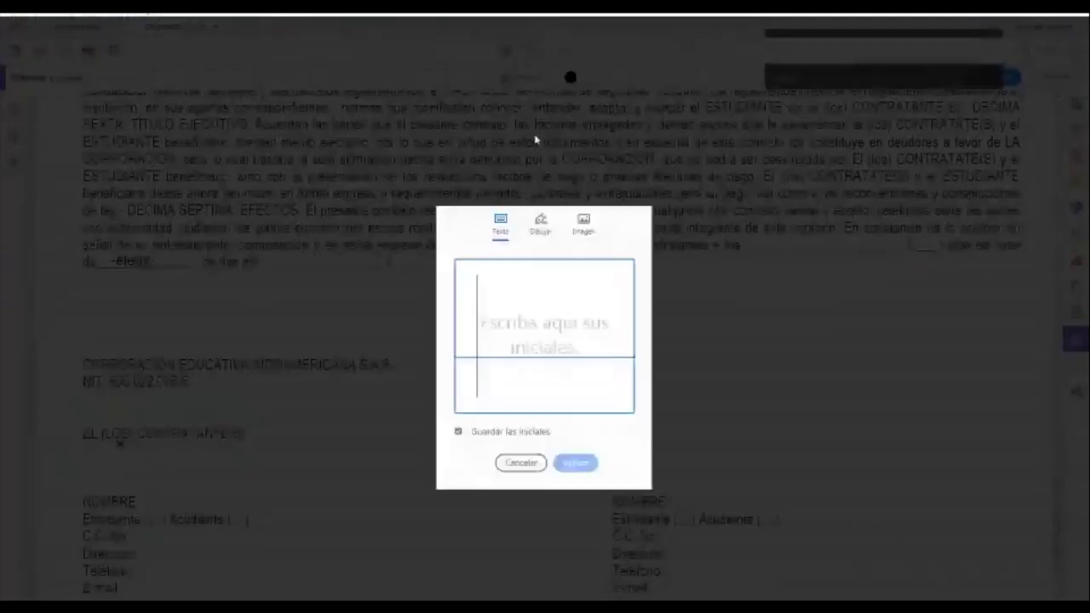
click(588, 228)
click(535, 339)
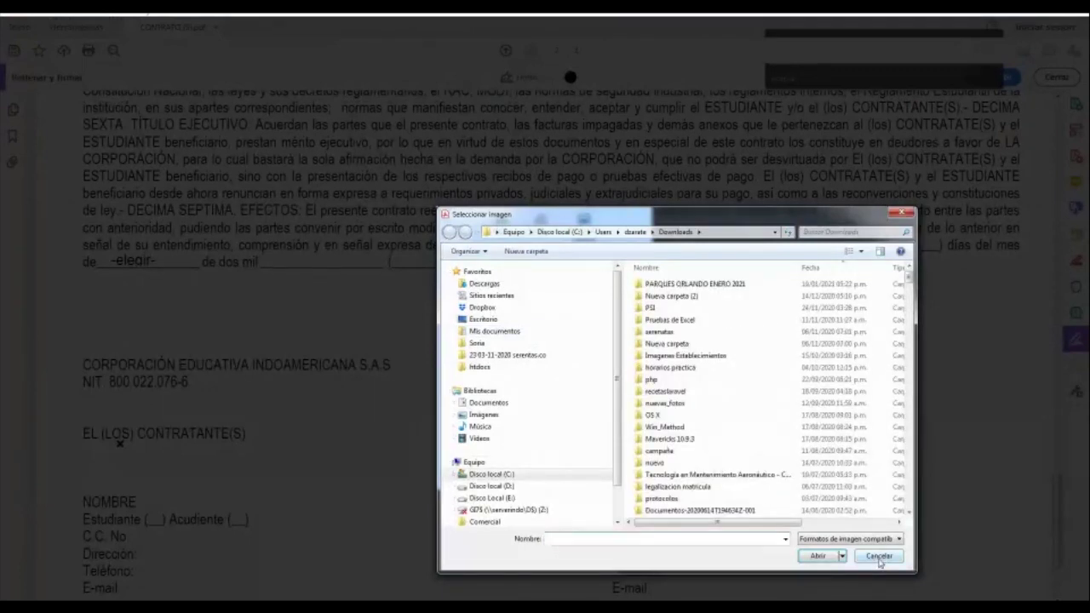
click(878, 556)
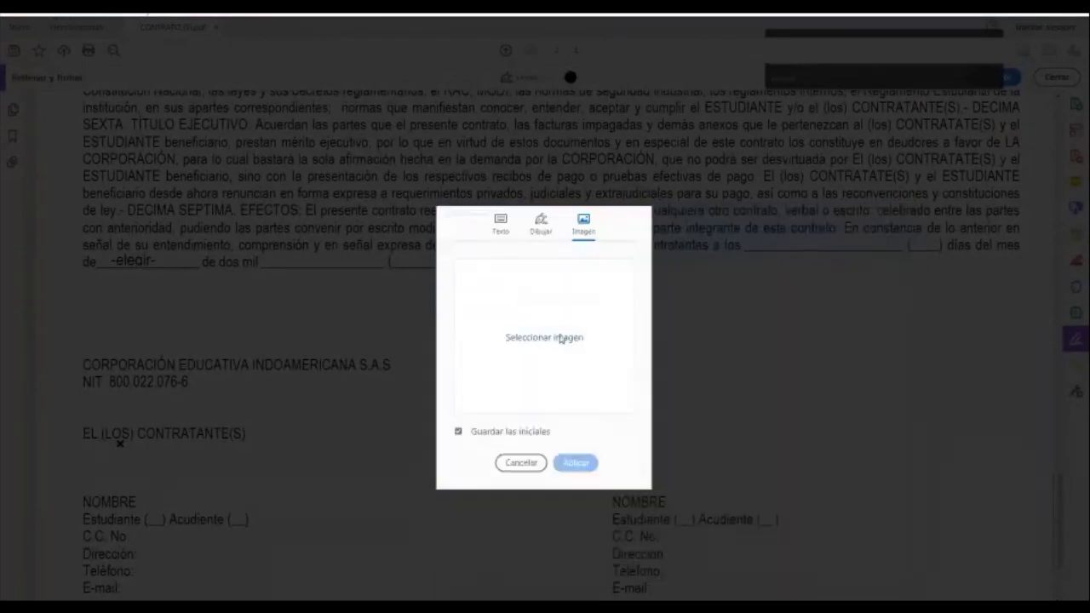
click(540, 224)
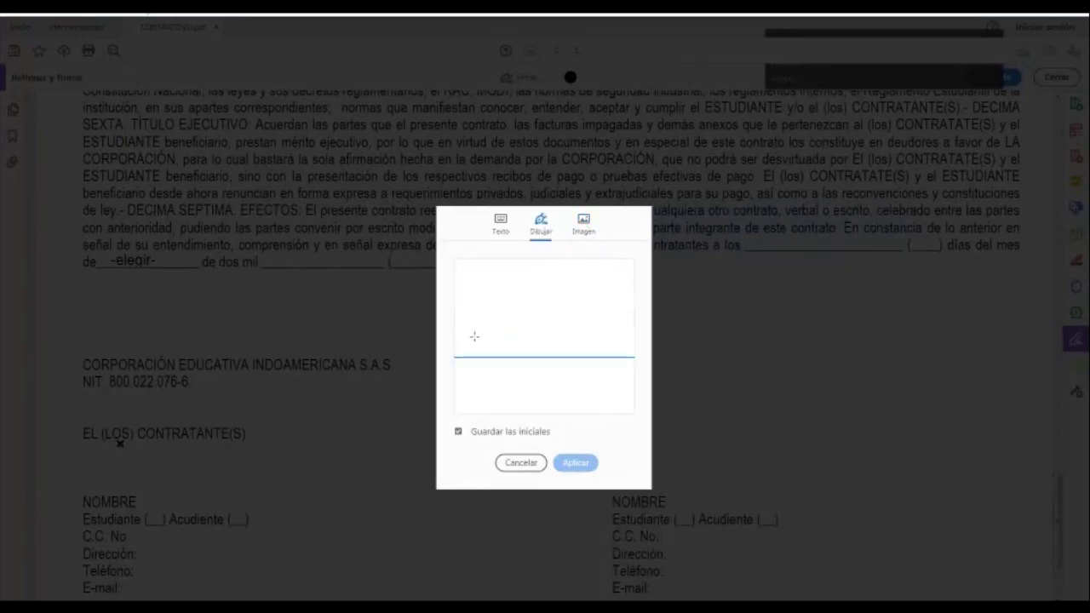
mouse_move(464, 344)
mouse_down()
mouse_move(479, 319)
mouse_move(541, 315)
mouse_move(590, 345)
mouse_up()
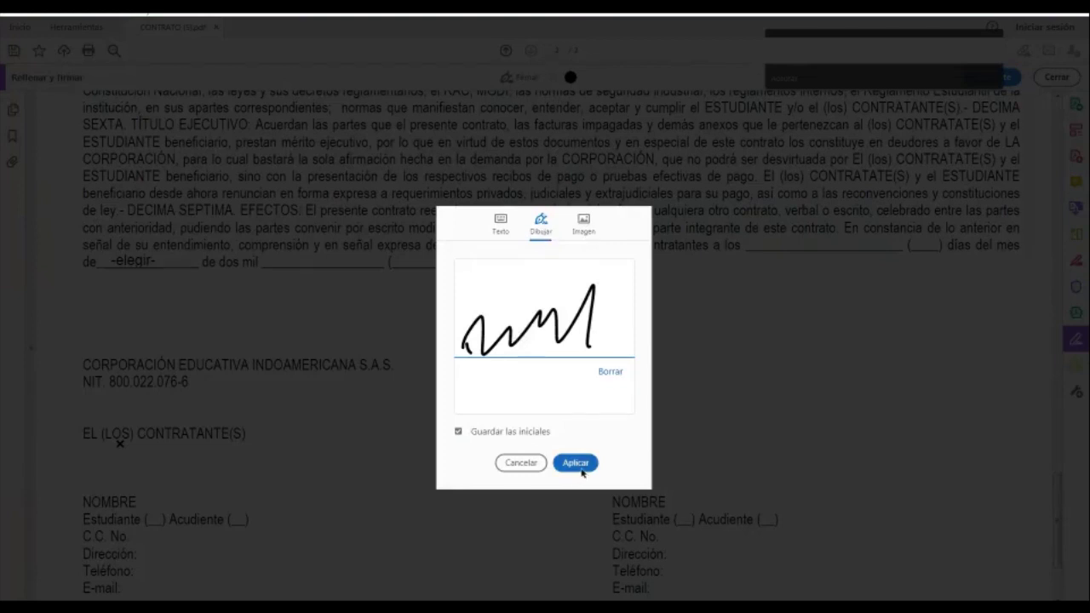
click(517, 468)
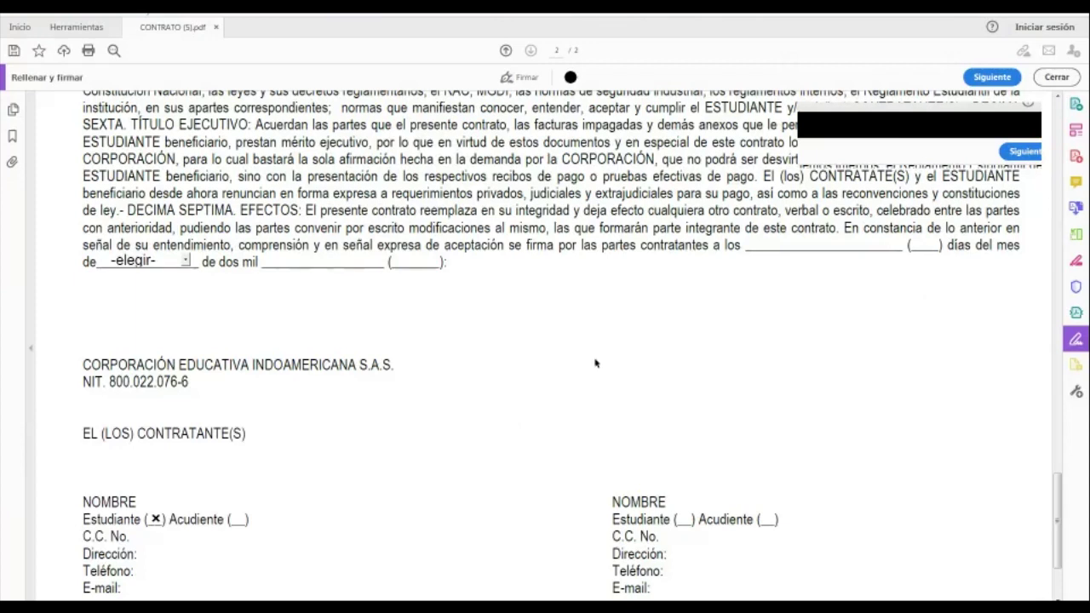
Step: Save the contract in the Downloads folder as CONTRATO_firmado.pdf, replacing the existing file
scroll(595, 364, up, 2)
scroll(591, 377, down, 1)
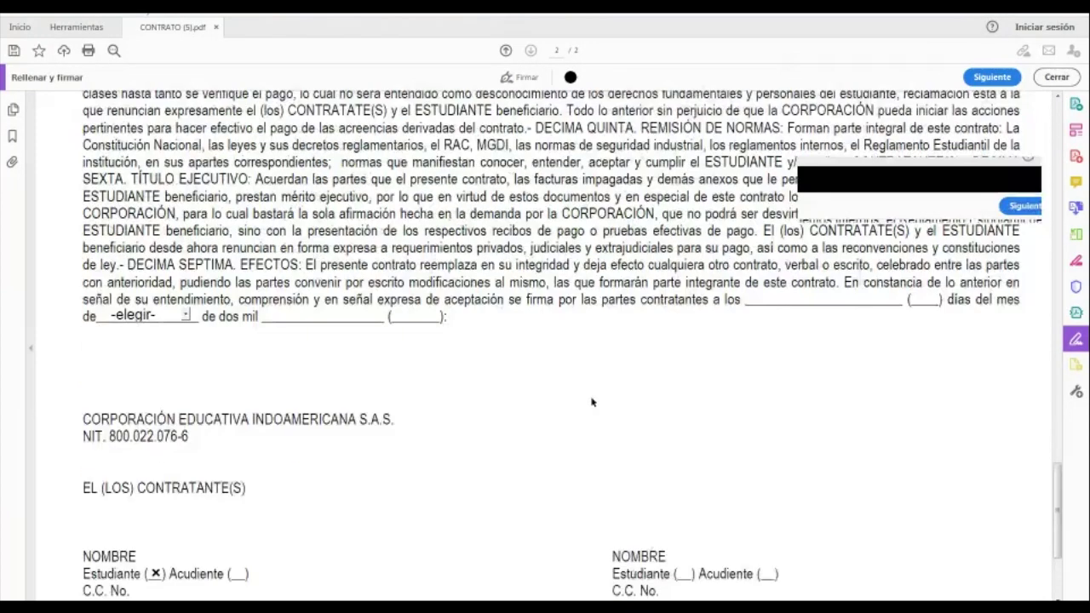
scroll(592, 402, up, 3)
click(17, 12)
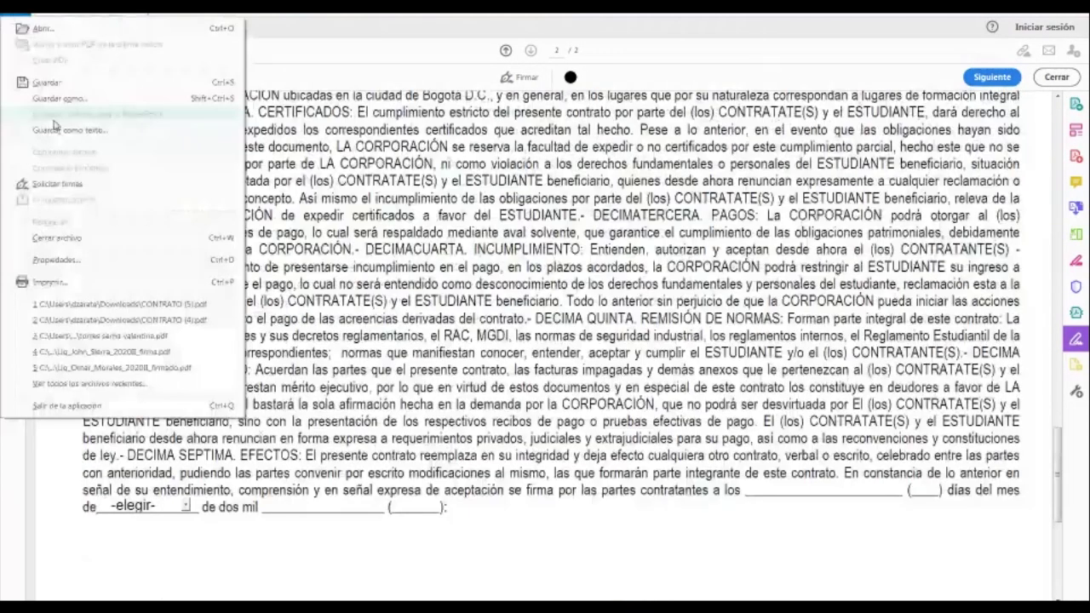
click(89, 98)
click(400, 281)
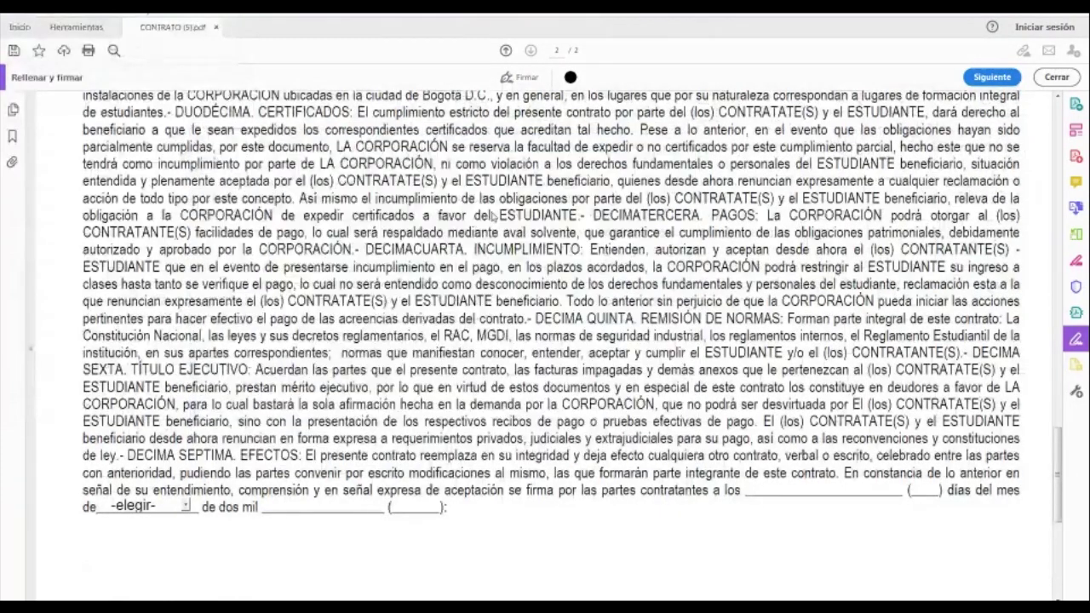
click(153, 324)
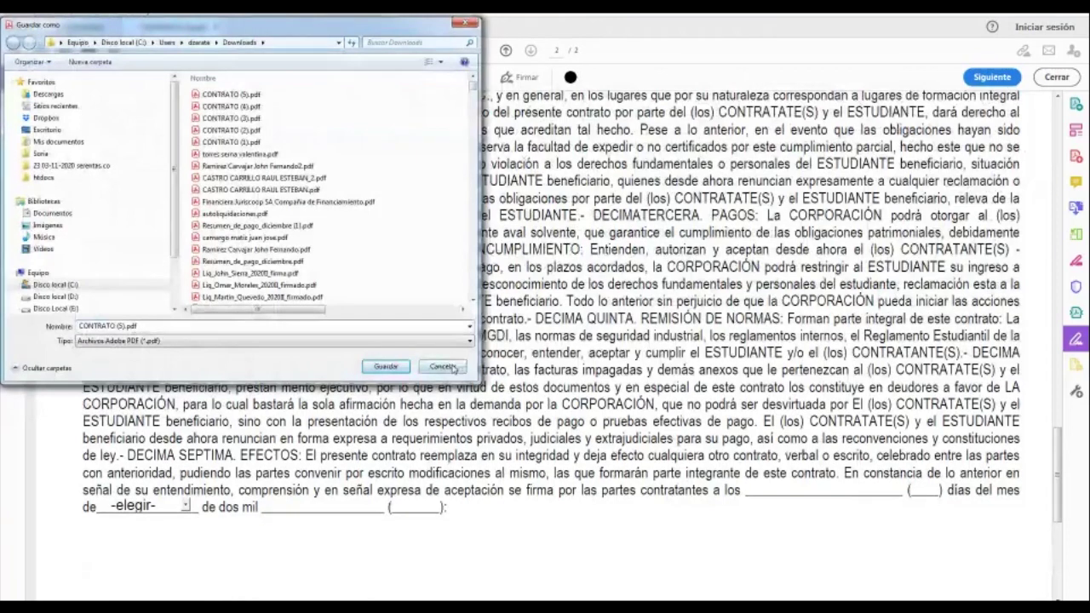
key(BackSpace)
key(BackSpace)
key(BackSpace)
text(_firmado)
click(388, 365)
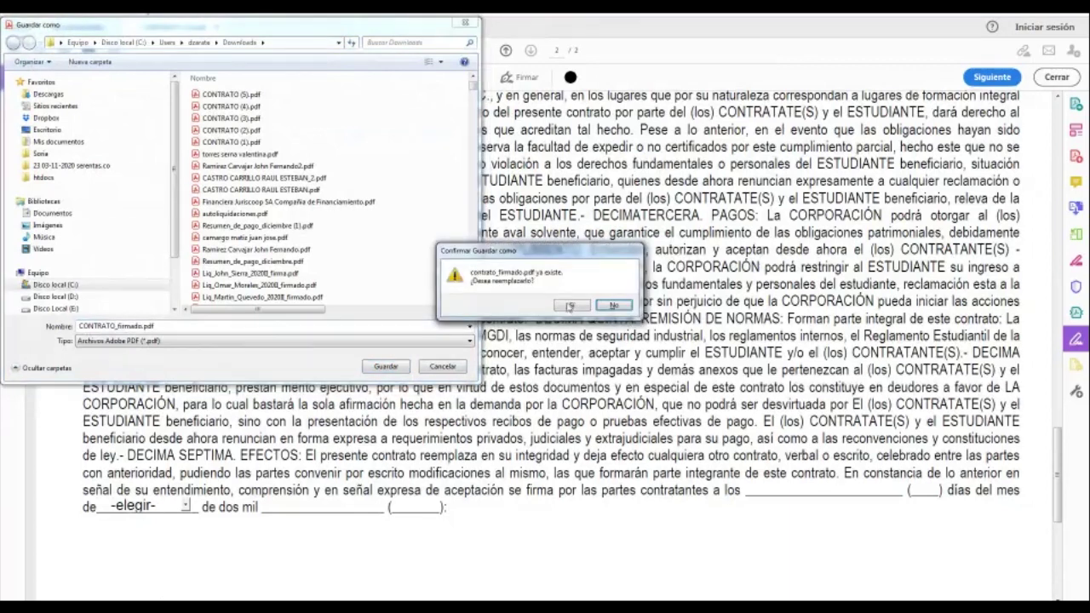
click(571, 305)
Step: Place the saved signature over the student's NOMBRE line on page 2 and save the contract
scroll(584, 313, down, 3)
scroll(584, 314, down, 3)
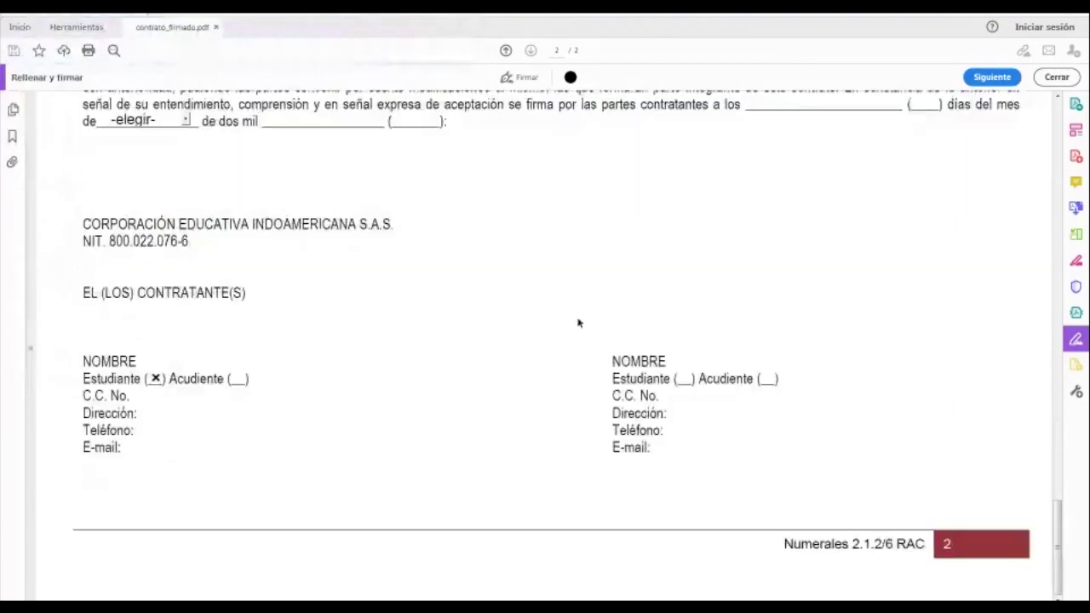
click(230, 286)
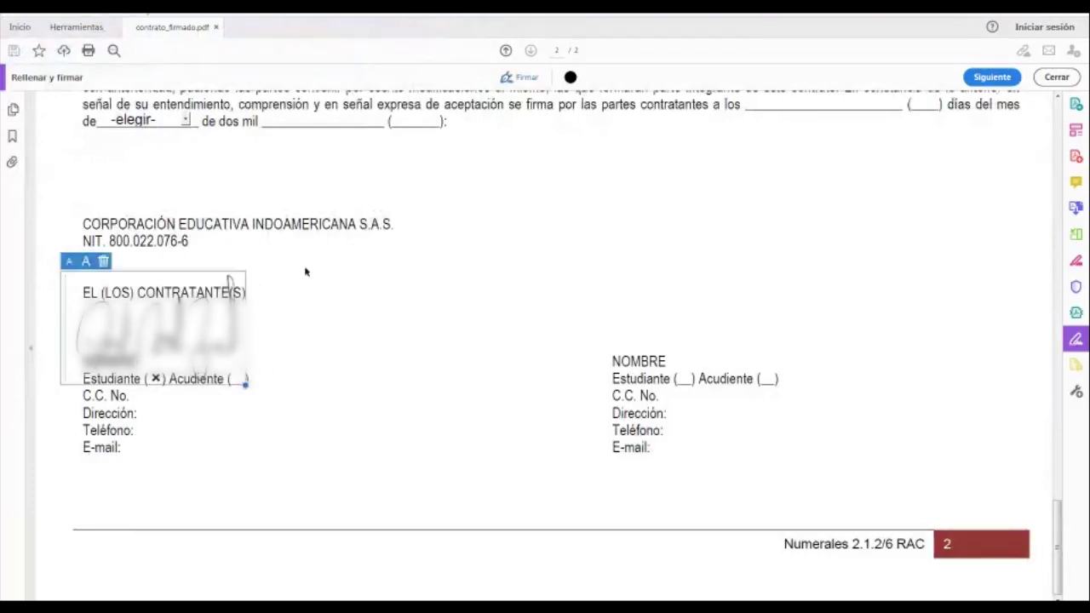
click(17, 19)
click(61, 88)
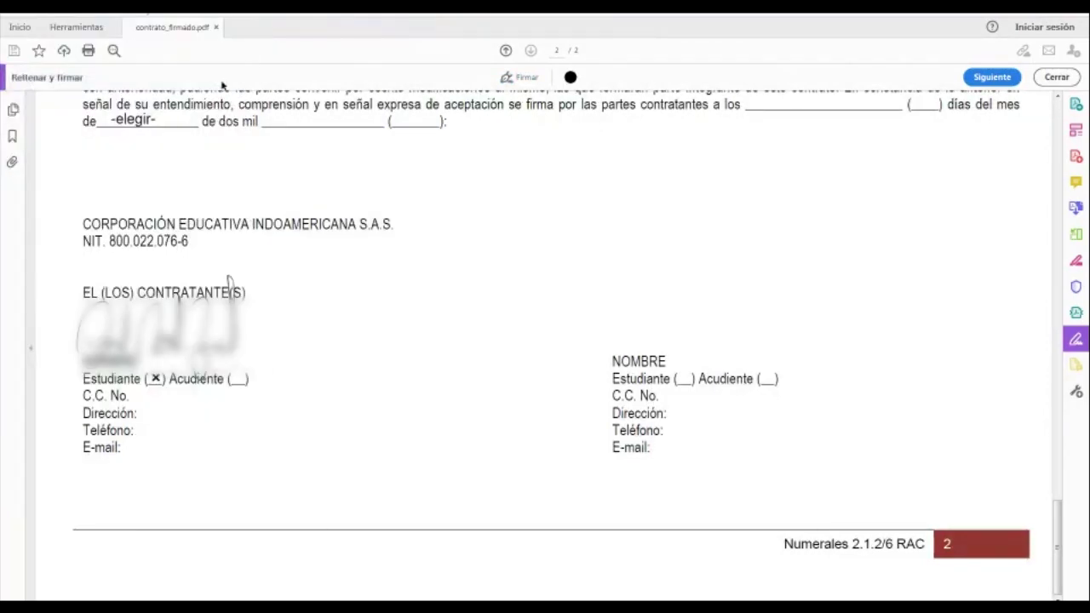
scroll(544, 208, up, 1)
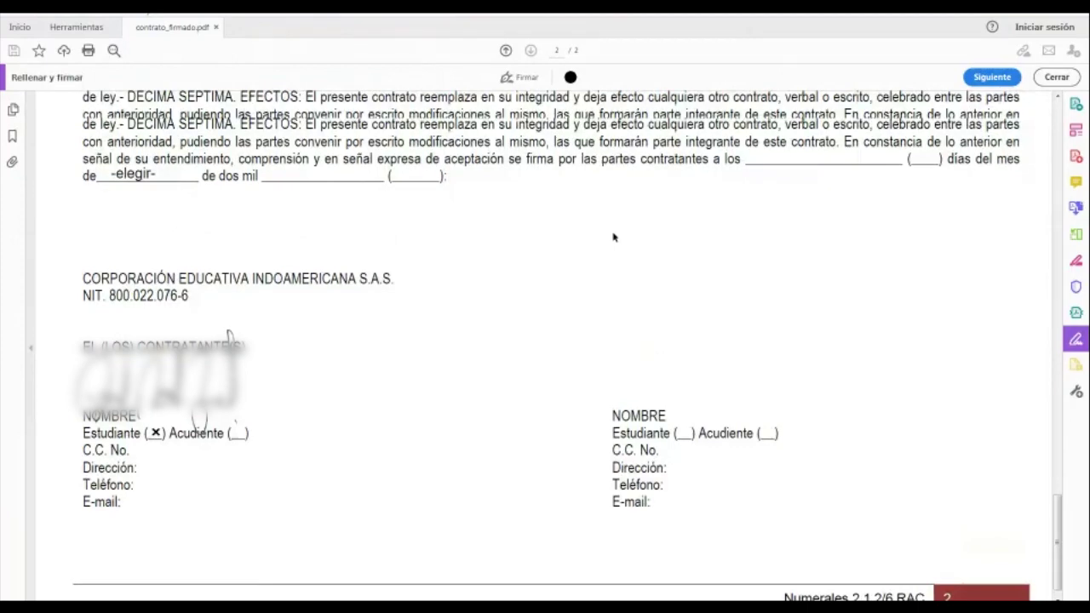
scroll(613, 238, up, 4)
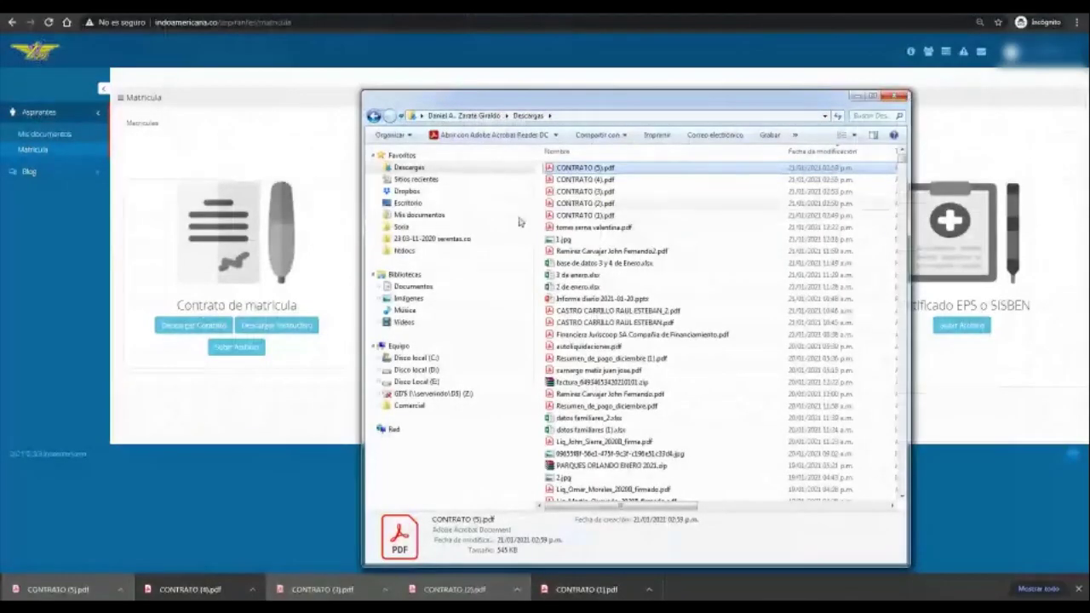
Step: Return to the browser's Matrícula page and view the upload dialogs for the contract, Soporte de pago, Certificado médico de aptitud and Certificado EPS o SISBEN
click(887, 96)
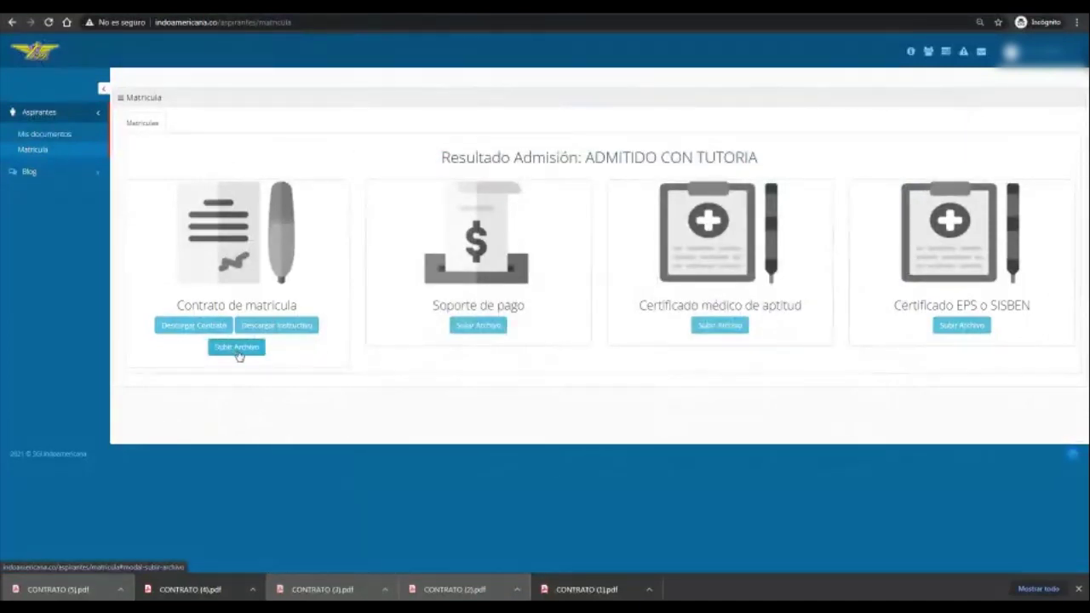
click(238, 349)
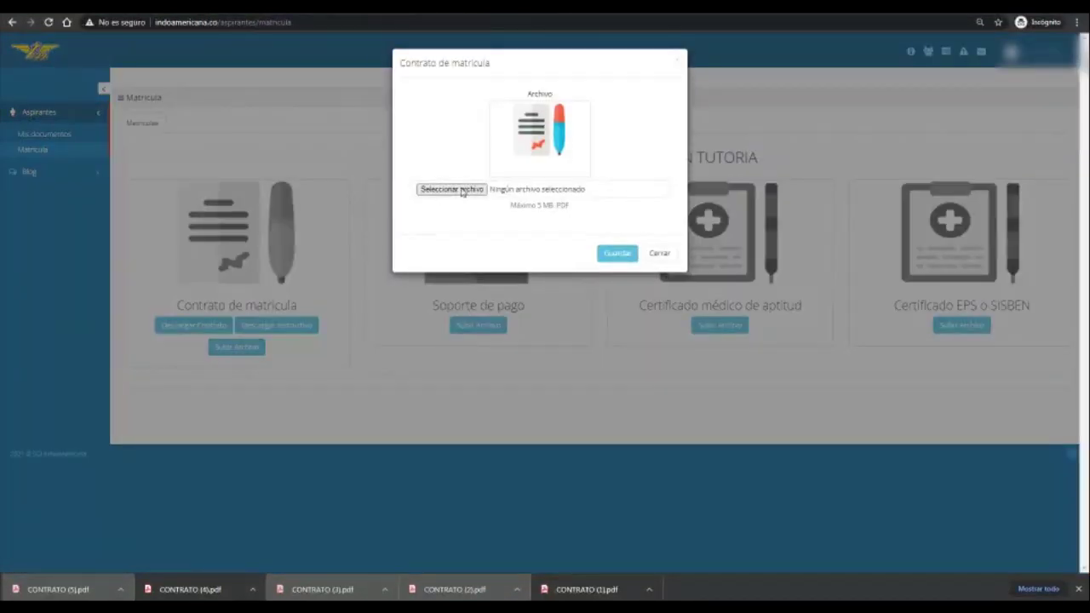
click(664, 255)
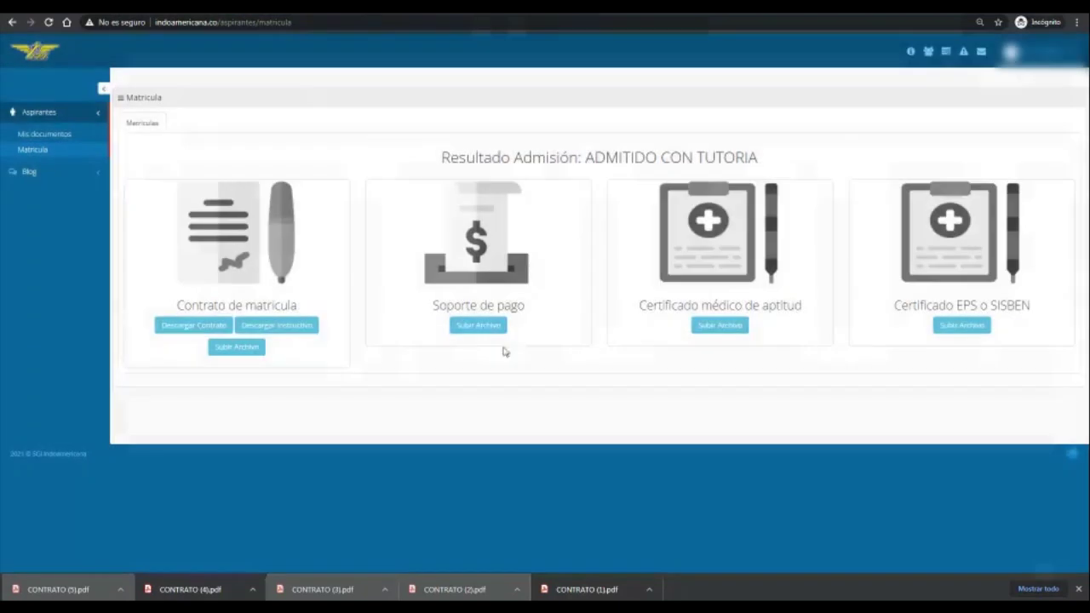
click(490, 329)
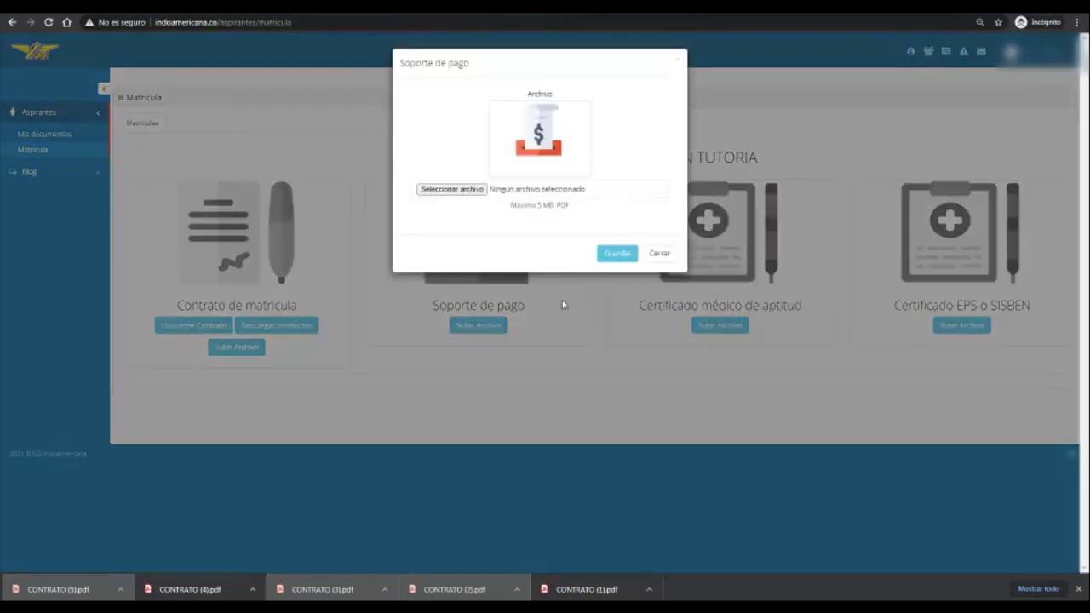
click(661, 253)
click(718, 327)
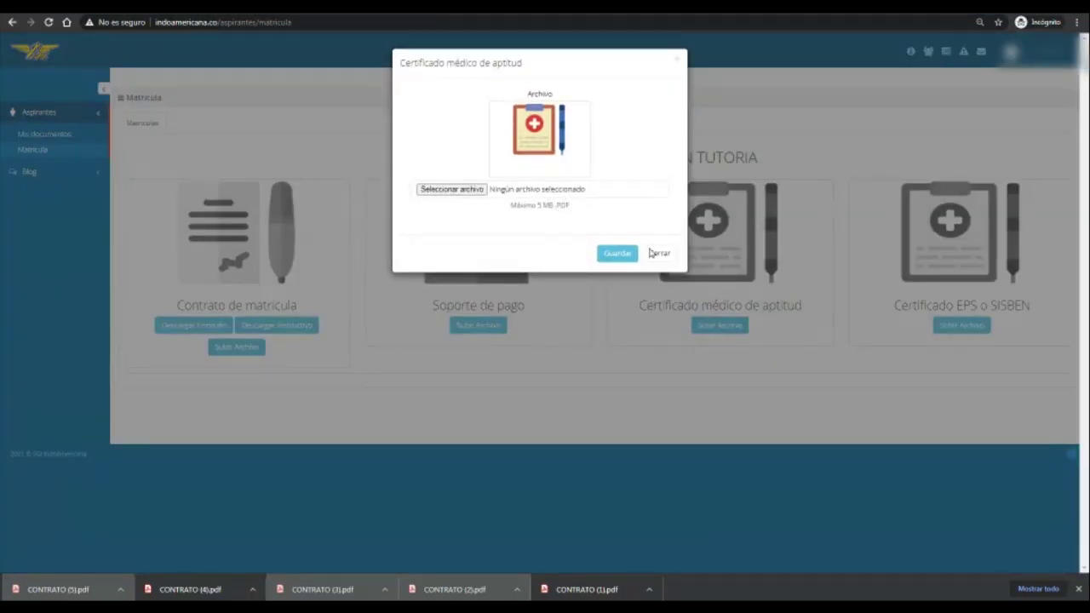
click(661, 254)
click(963, 327)
click(658, 255)
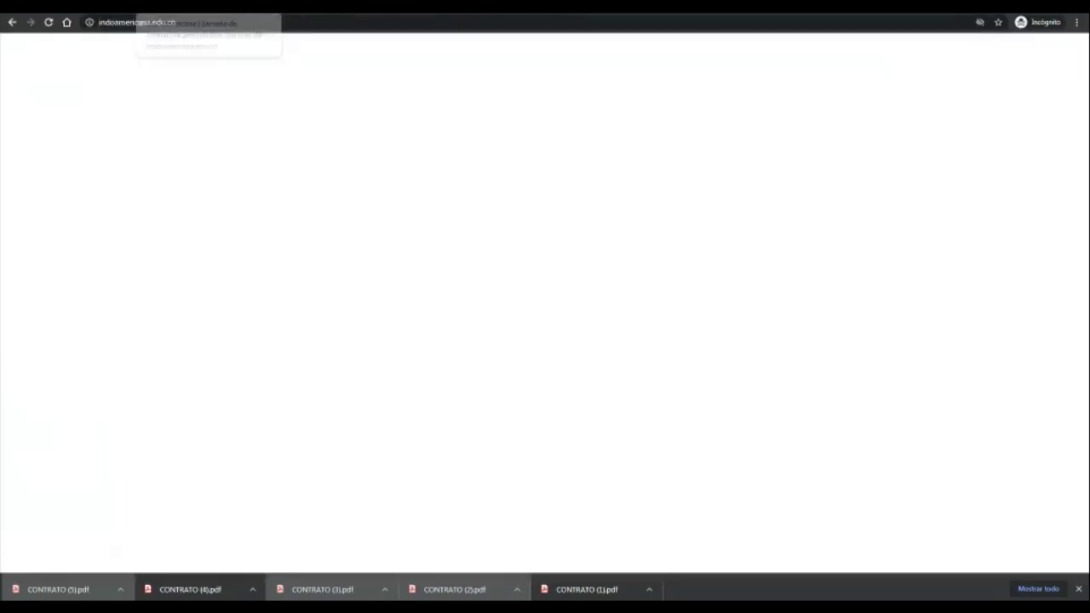
Step: Open Atención por videollamada on indoamericana.edu.co and check the topics and hours of the virtual attention rooms
mouse_move(576, 181)
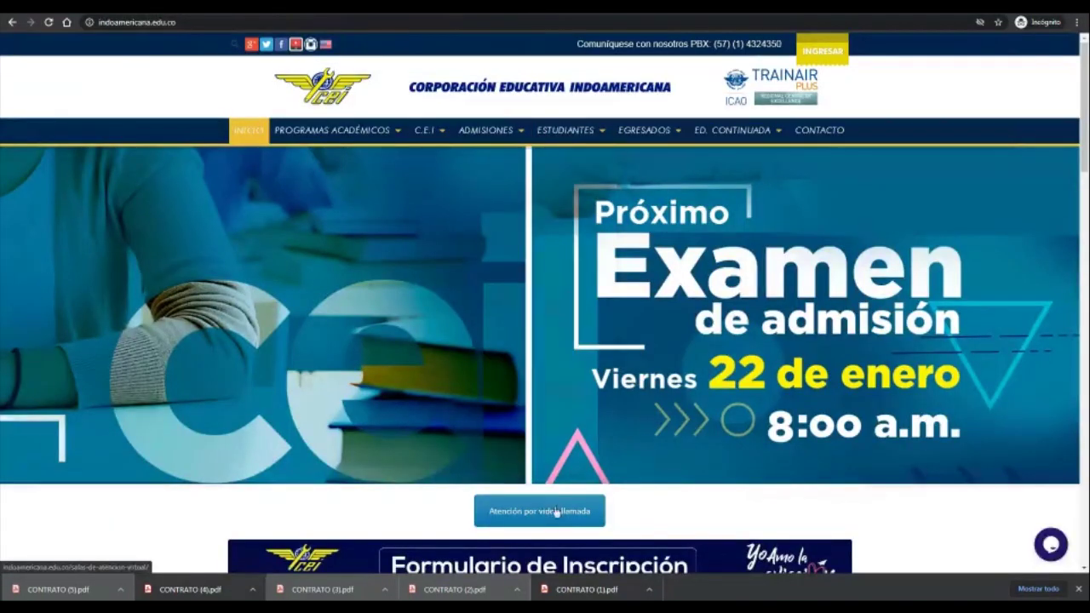
click(523, 511)
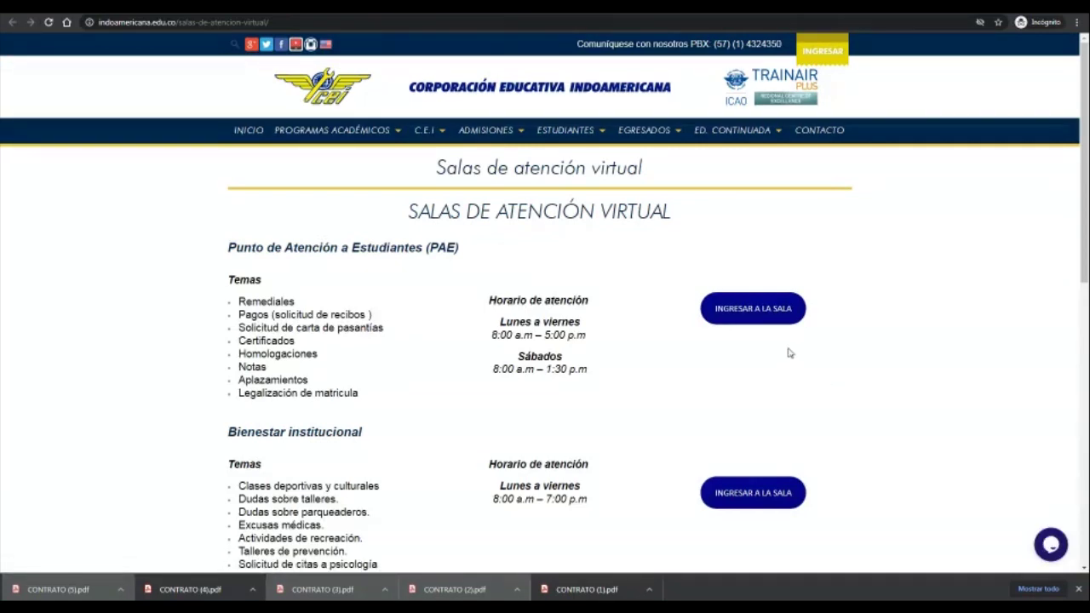
scroll(789, 352, down, 1)
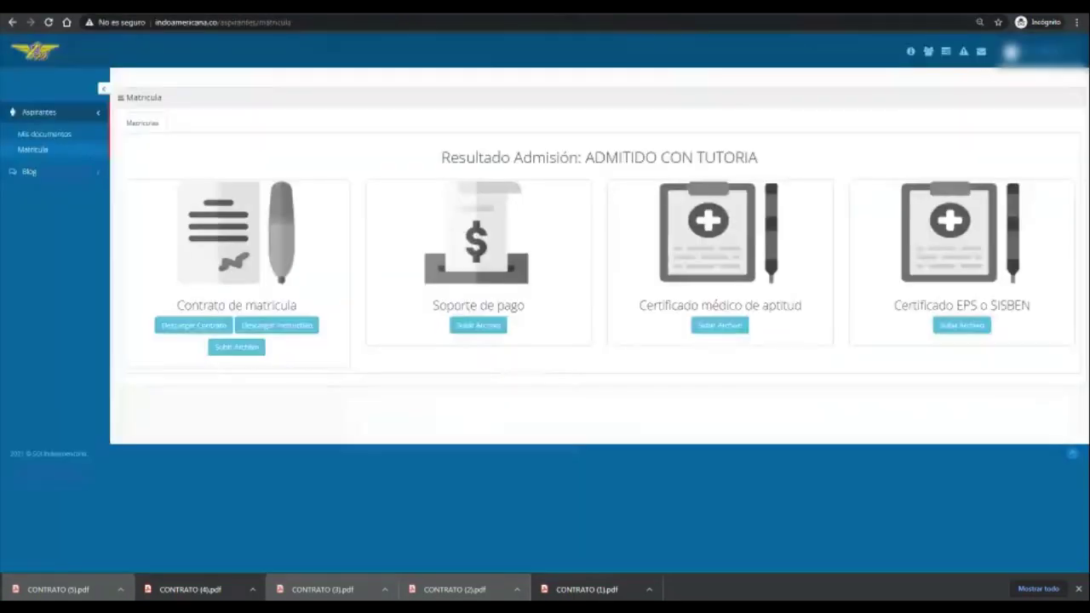